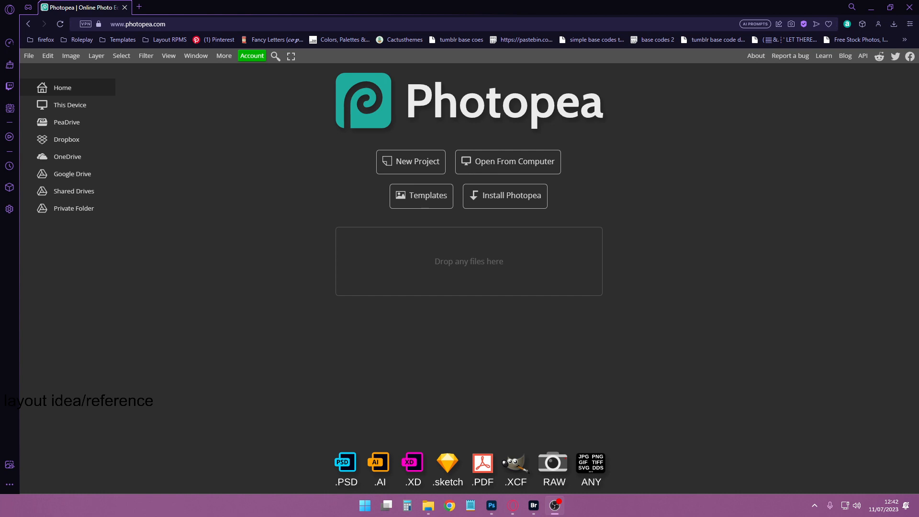
- Switch to Photoshop to look over its workspace, and return to the Photopea start page
click(526, 198)
click(491, 505)
click(496, 507)
click(496, 507)
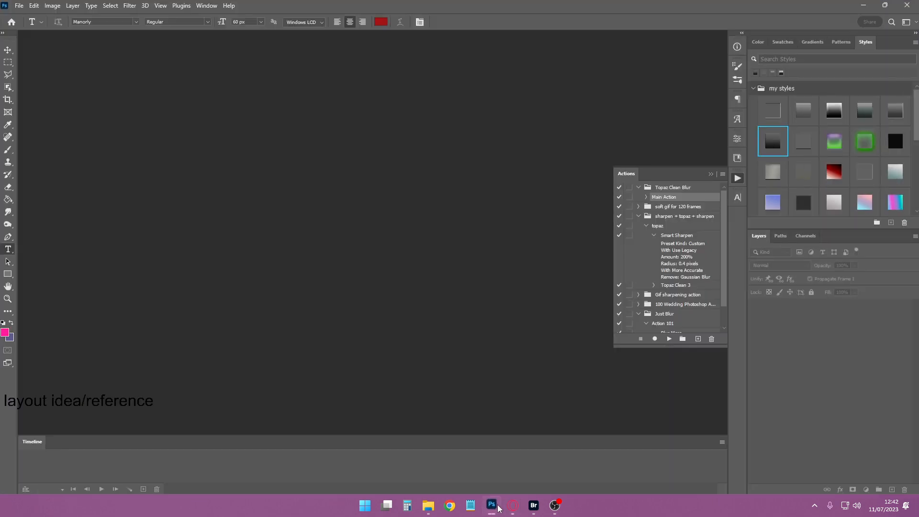
click(496, 507)
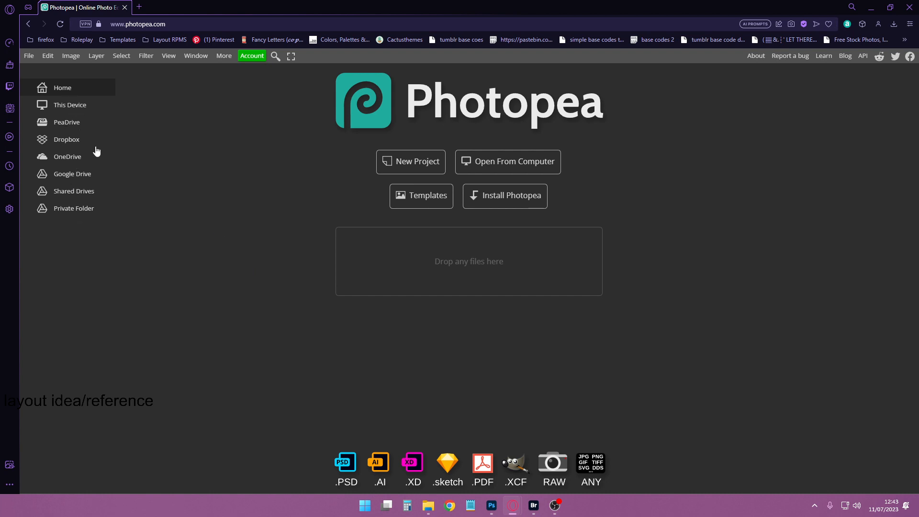
- Set up a new project with a width of 500 pixels and a height of 700 pixels
click(65, 125)
click(63, 92)
click(433, 196)
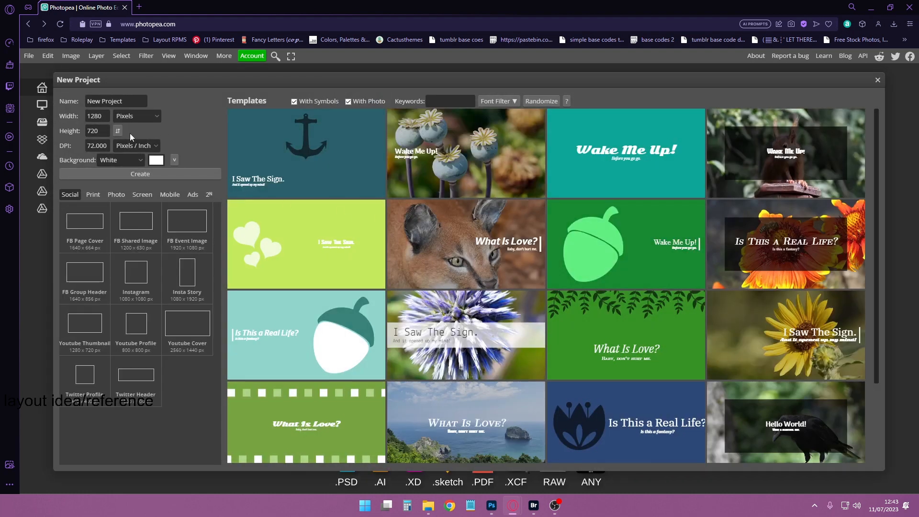
click(91, 131)
double_click(92, 131)
text(500)
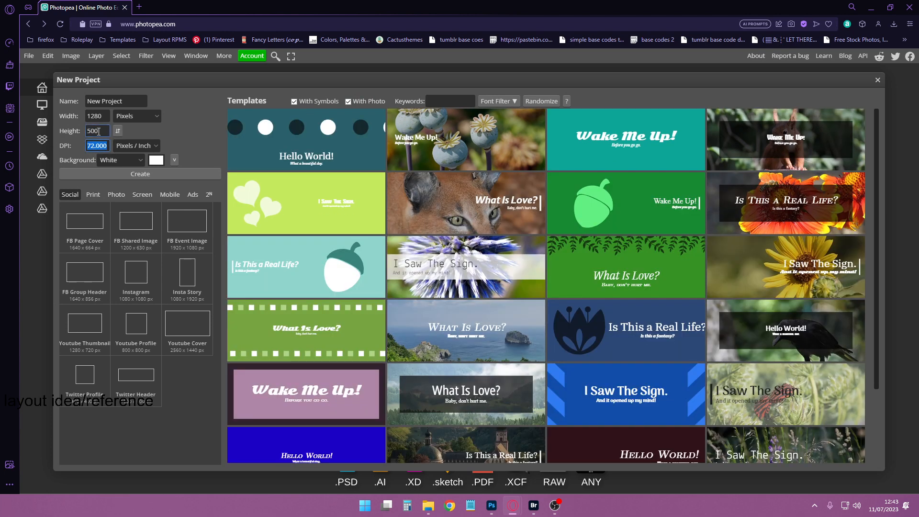
double_click(98, 117)
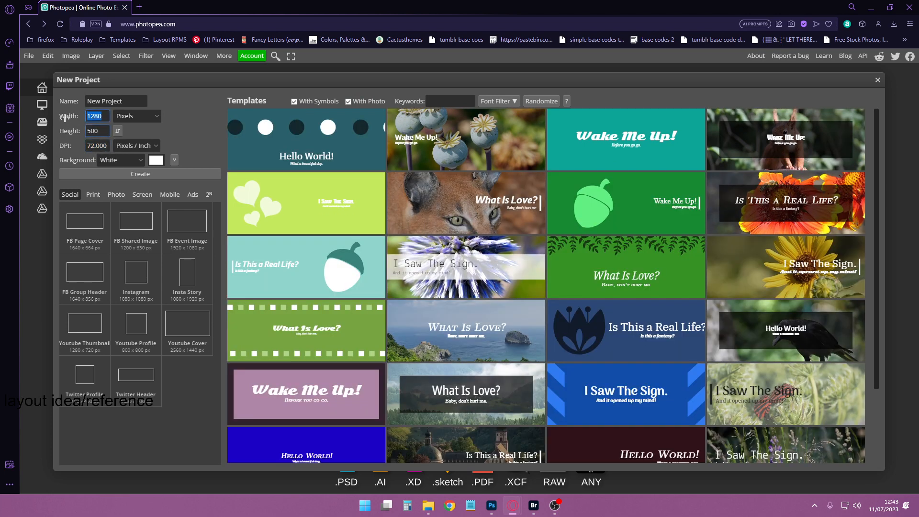
text(700)
click(118, 130)
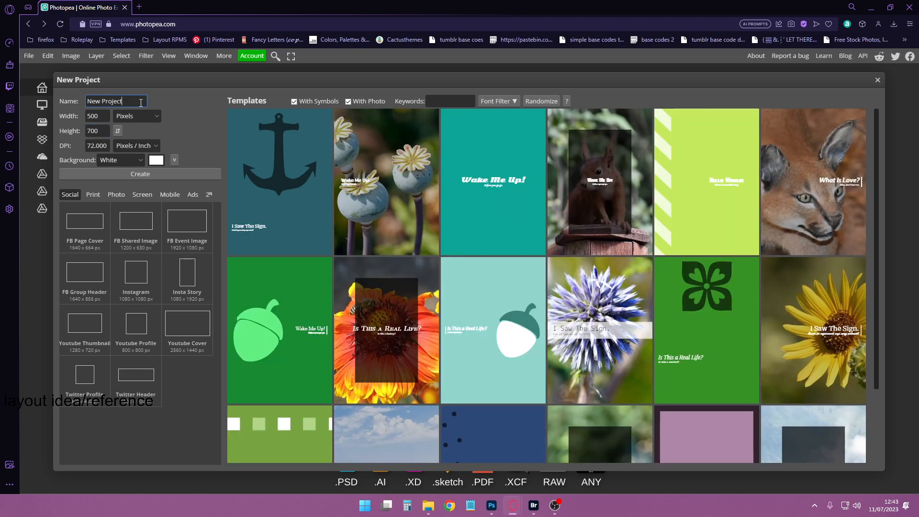
- Name the new project "default" and create it
triple_click(141, 103)
text(default)
click(153, 174)
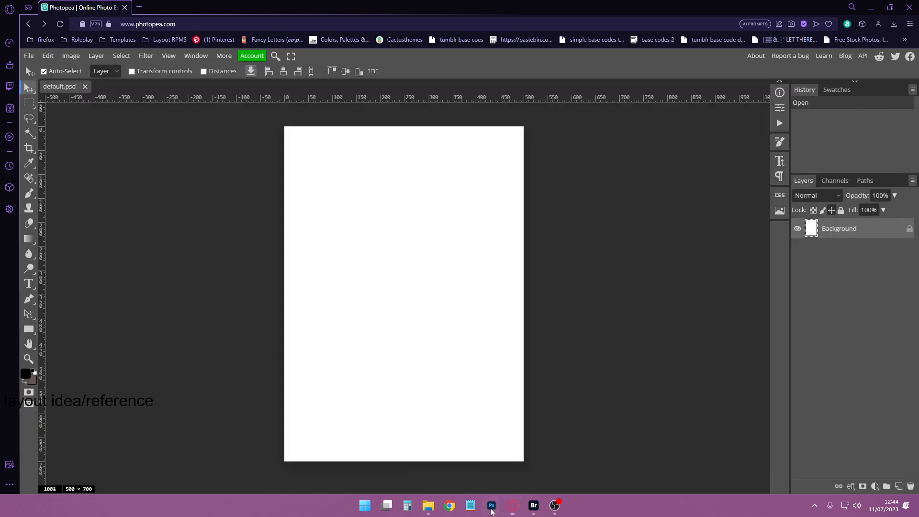
- Switch between Photoshop and Photopea to compare their workspaces
click(491, 510)
click(490, 510)
click(490, 510)
click(490, 509)
- Add a pattern fill layer above the background and examine the management options for its pattern presets
click(876, 486)
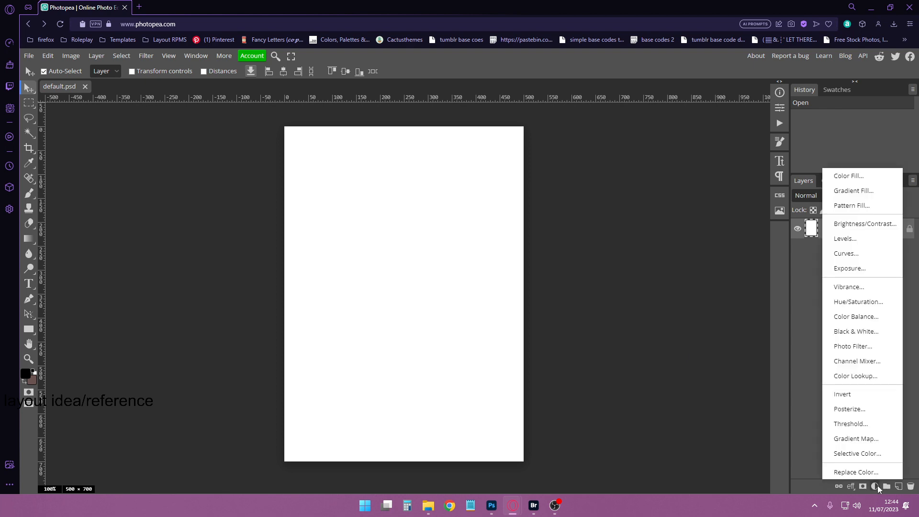
click(851, 205)
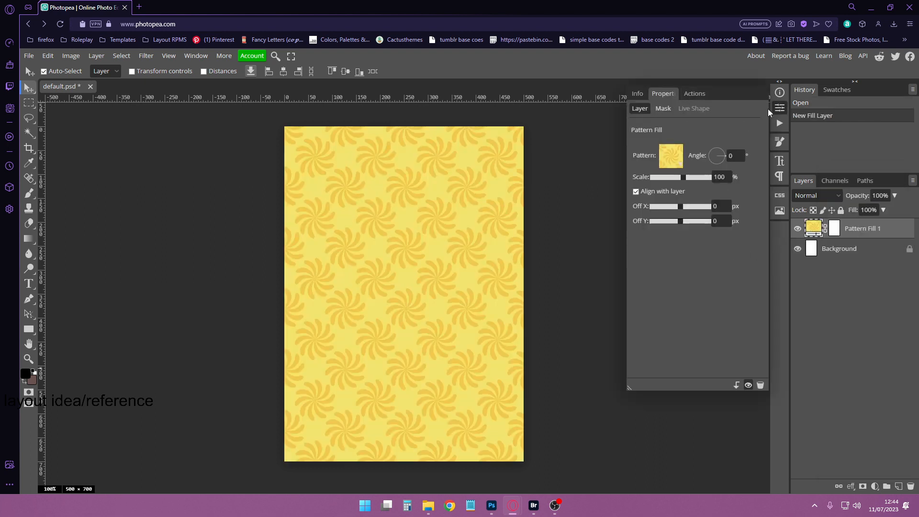
right_click(652, 121)
key(Escape)
click(670, 155)
click(776, 178)
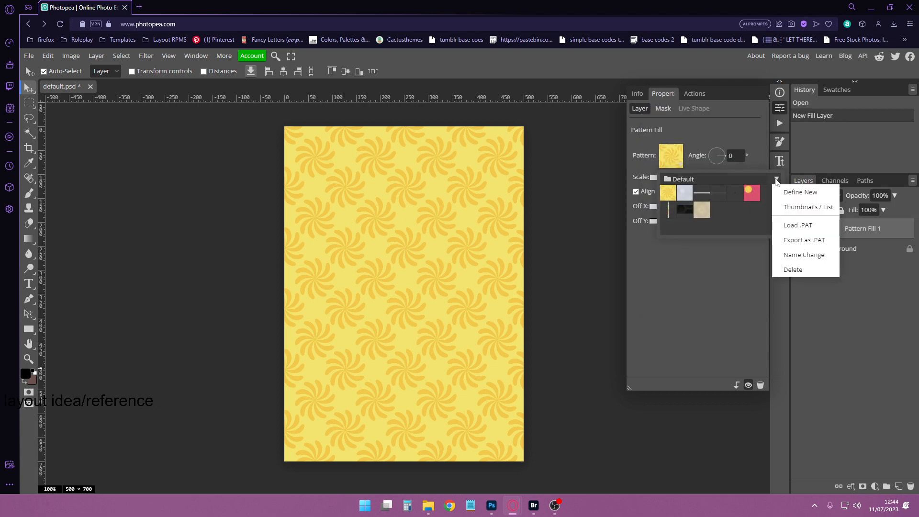
click(732, 134)
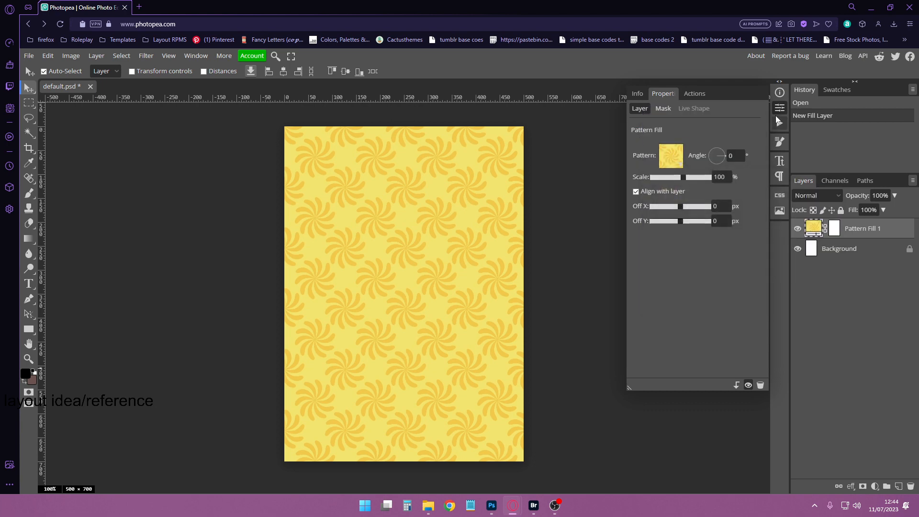
- Close the fill properties and delete the pattern fill layer
click(777, 110)
click(908, 485)
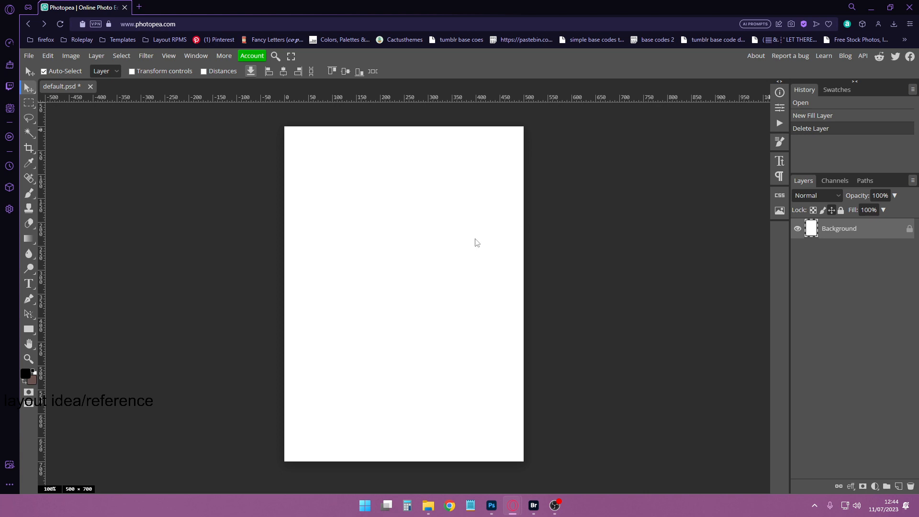
- Examine the variants of the marquee, move, magic wand, crop, eyedropper and healing tools
click(31, 109)
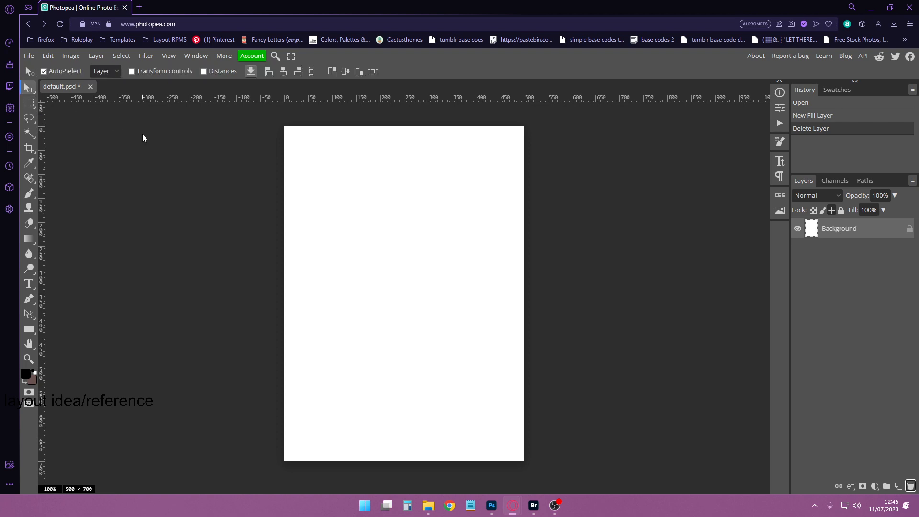
click(34, 124)
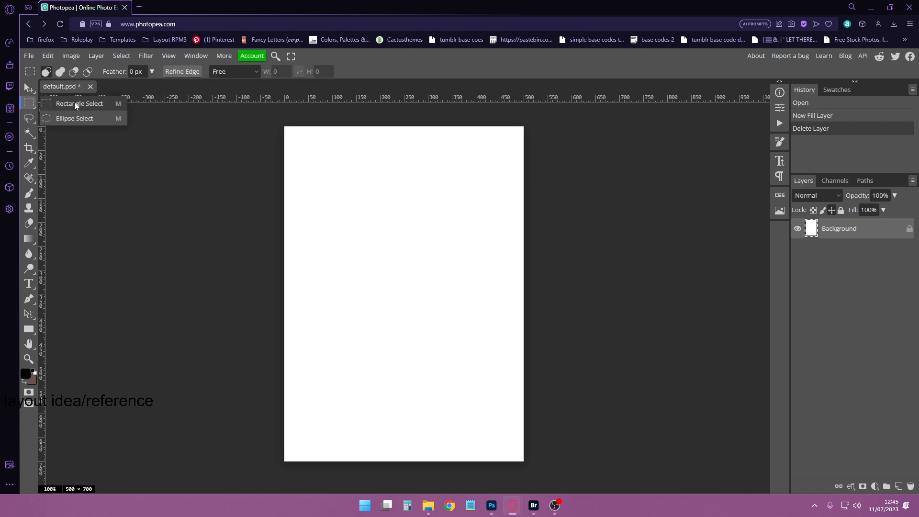
click(27, 88)
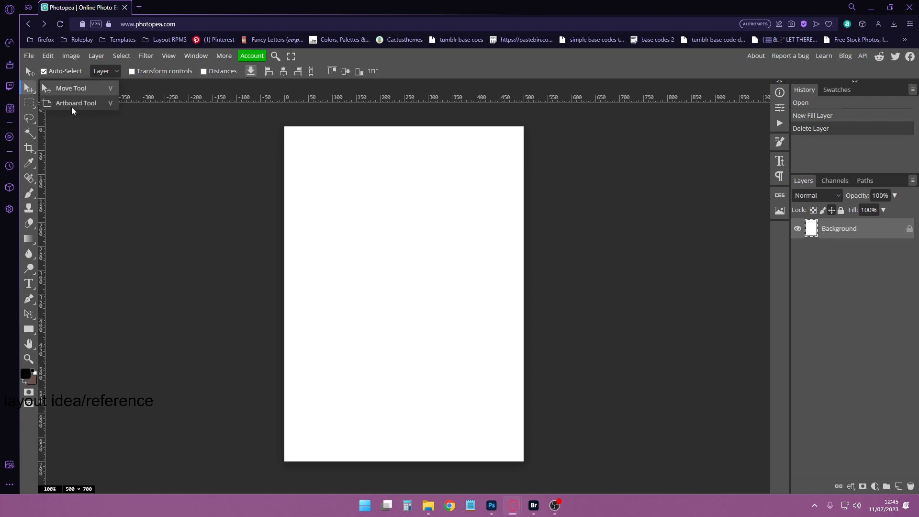
click(31, 136)
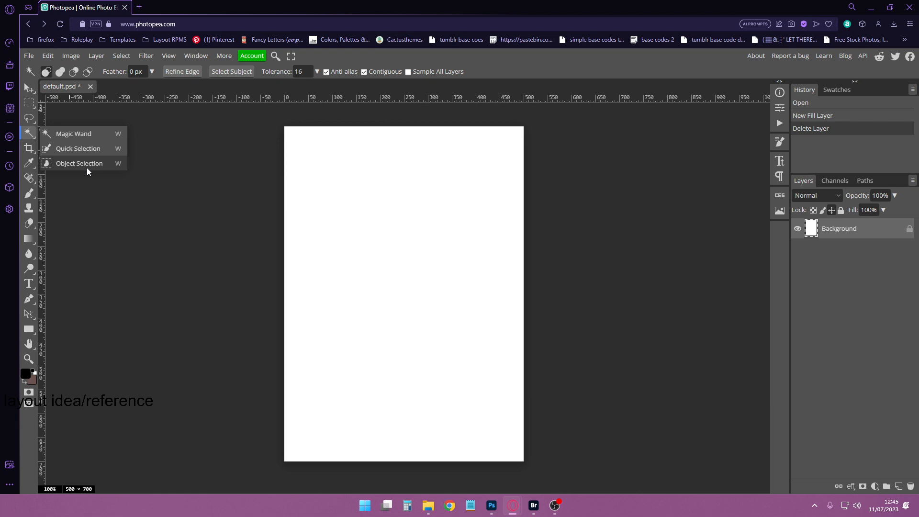
click(29, 149)
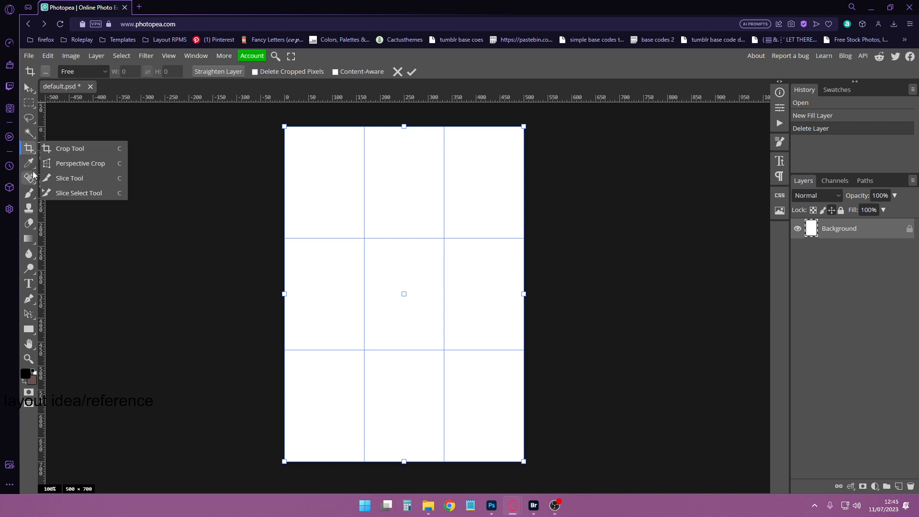
click(29, 163)
click(31, 180)
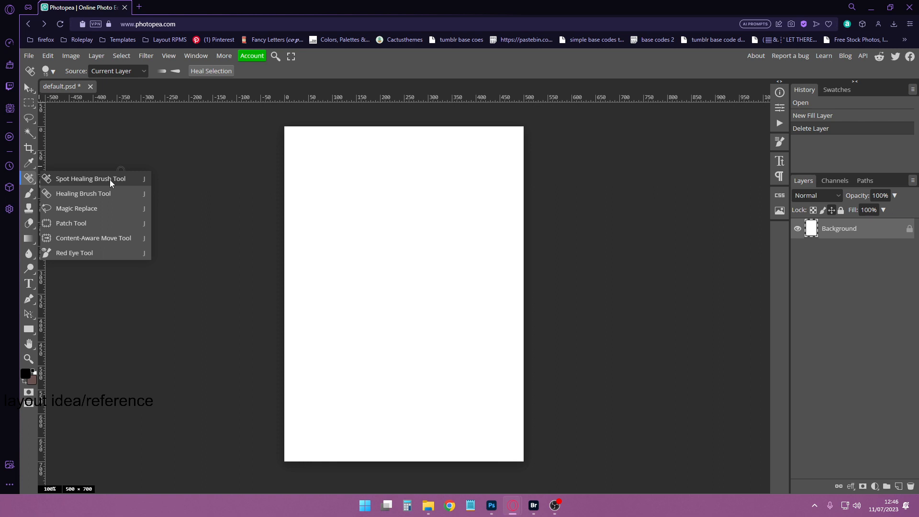
- Examine the brush, clone stamp, eraser, gradient, blur, dodge and type tools with their variants
click(32, 196)
click(29, 210)
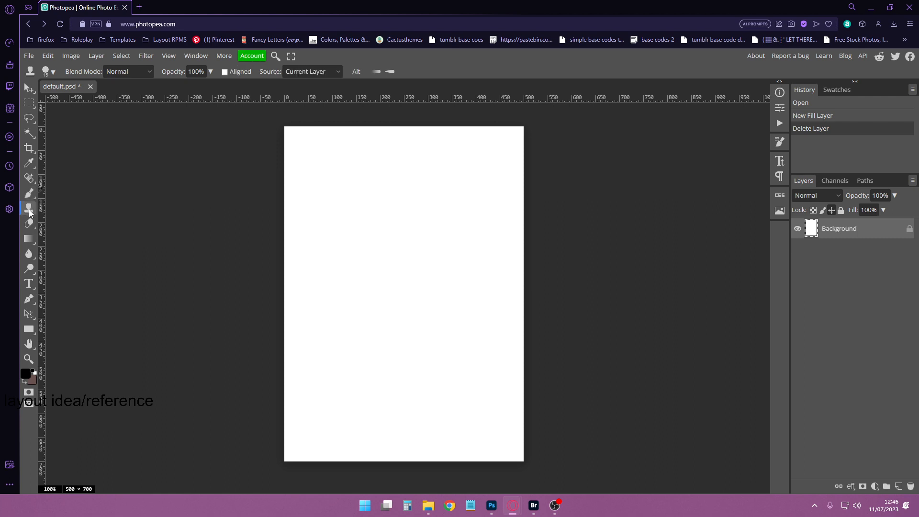
click(27, 231)
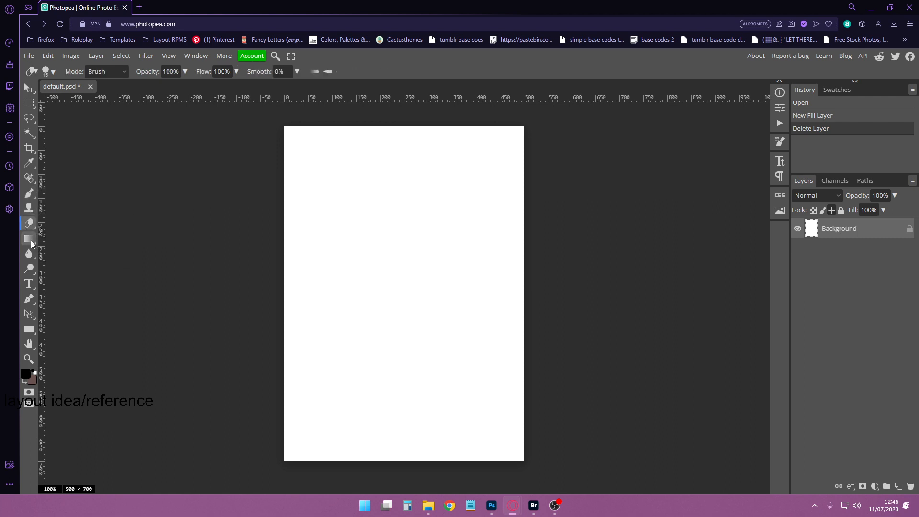
click(29, 237)
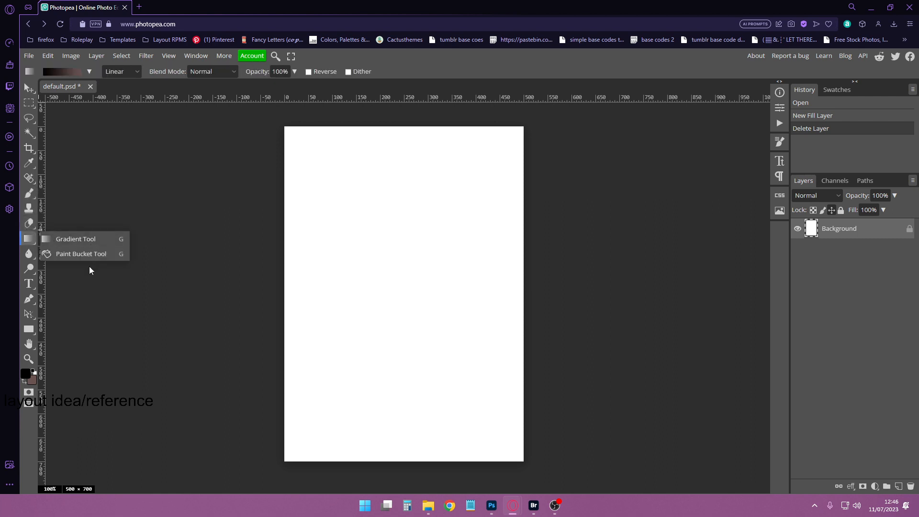
click(29, 254)
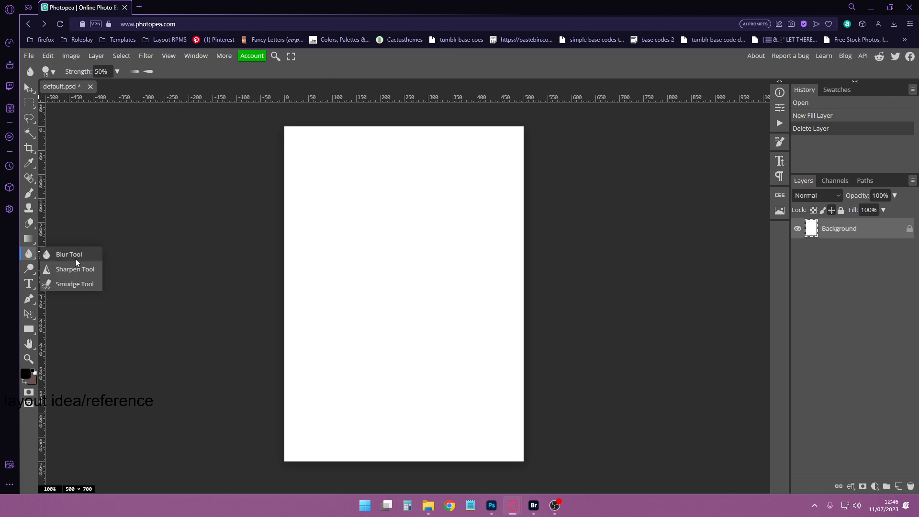
click(30, 270)
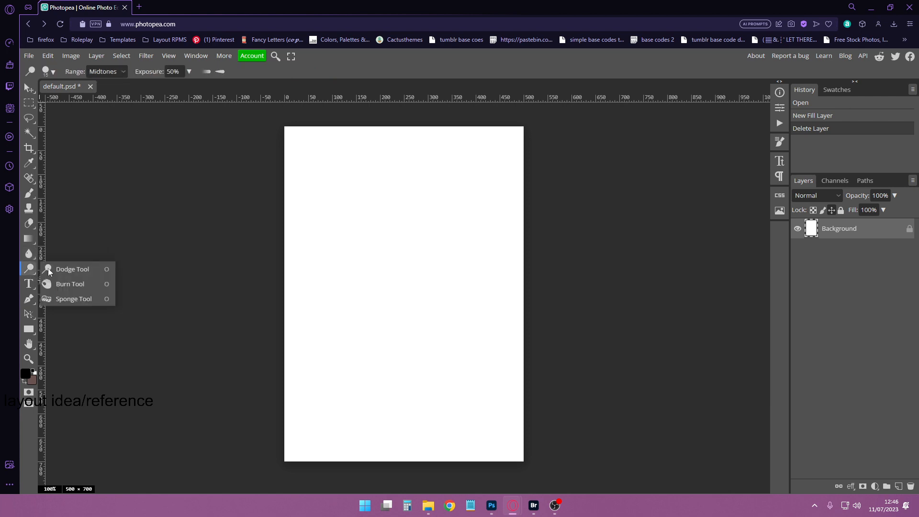
click(30, 285)
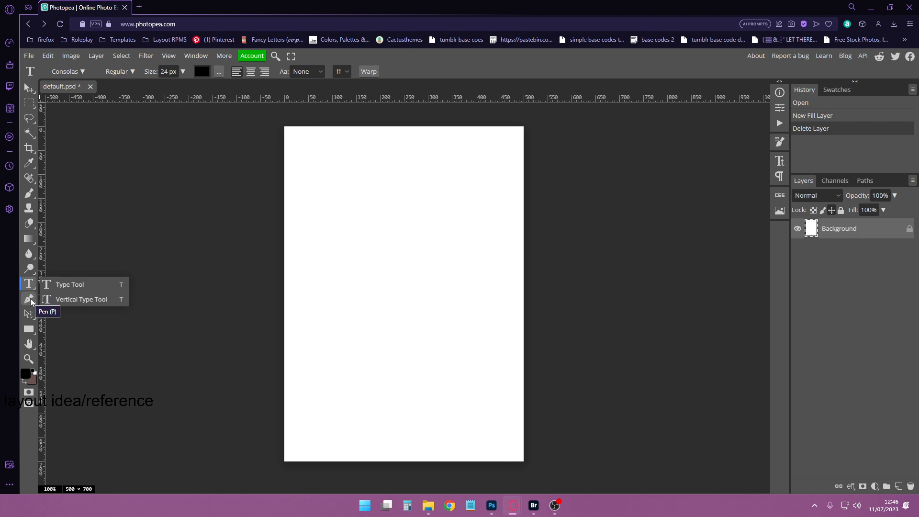
- Examine the pen, rectangle and hand tools, the foreground colour setting and the on-screen modifier keys
click(30, 300)
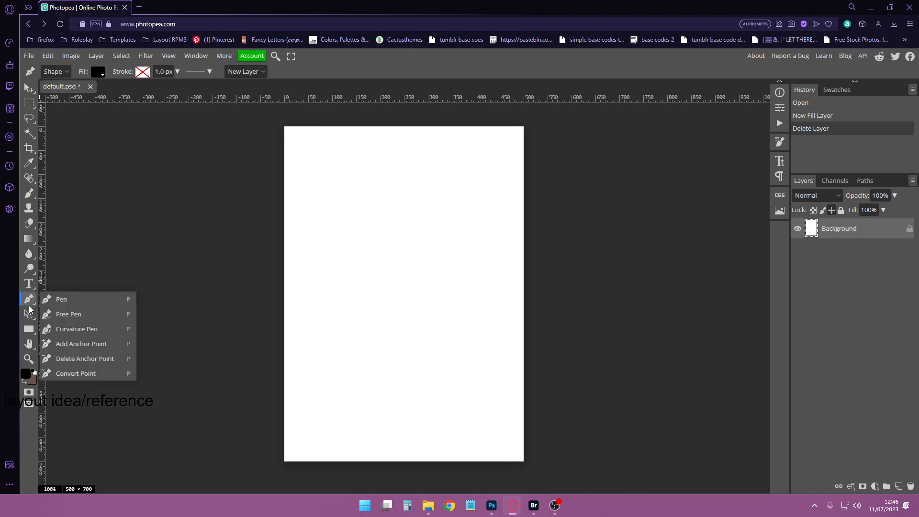
click(31, 334)
right_click(31, 345)
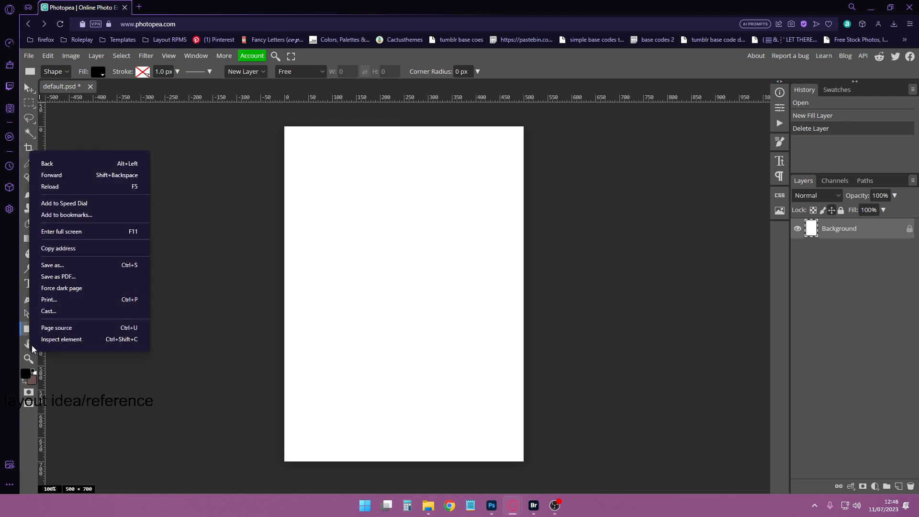
click(26, 346)
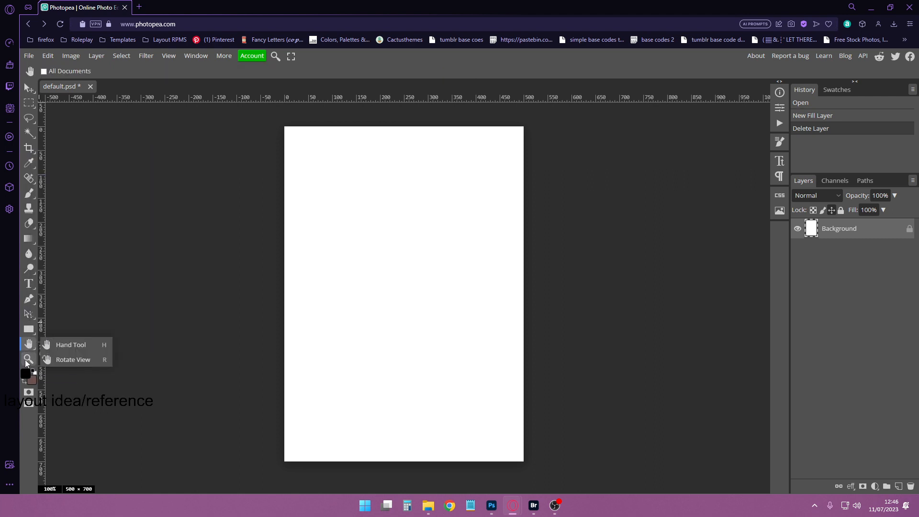
click(25, 376)
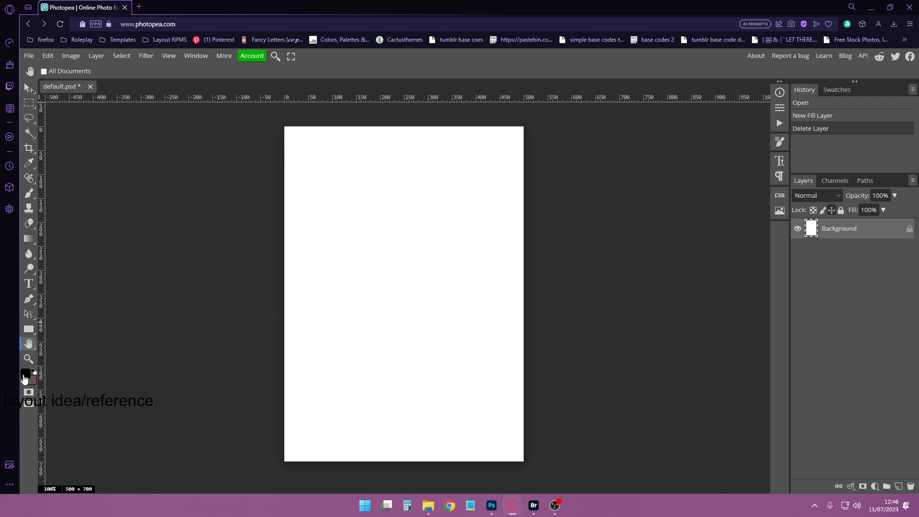
click(319, 127)
click(30, 404)
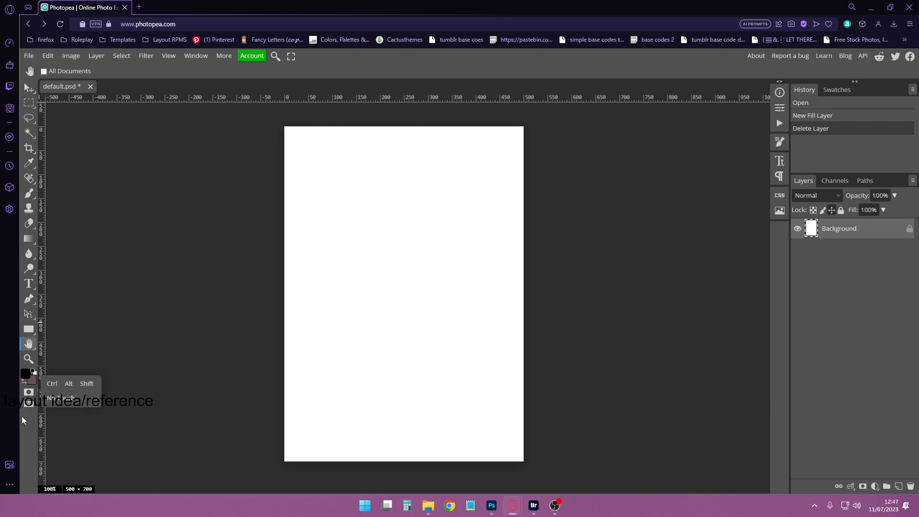
- Activate Rectangle Select and examine the quick mask and the on-screen Ctrl, Alt and Shift keys
click(29, 102)
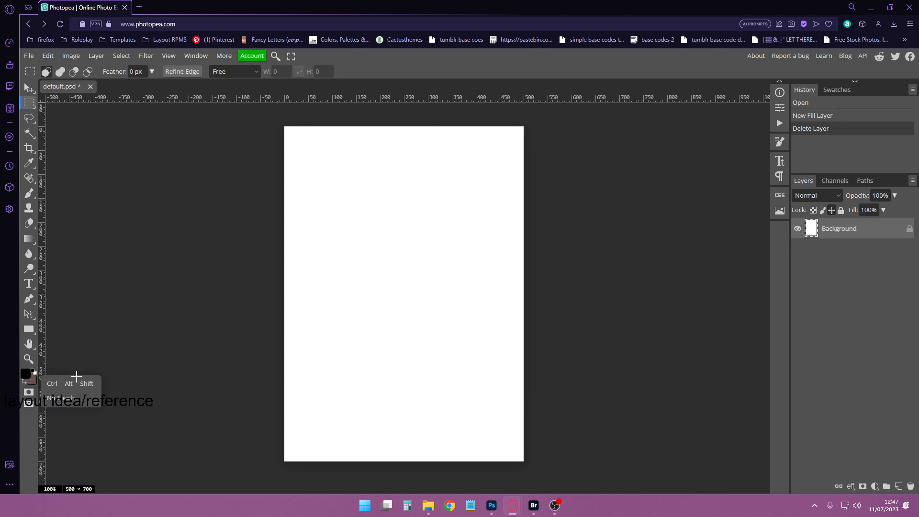
right_click(28, 393)
right_click(27, 403)
right_click(27, 412)
click(65, 416)
click(65, 416)
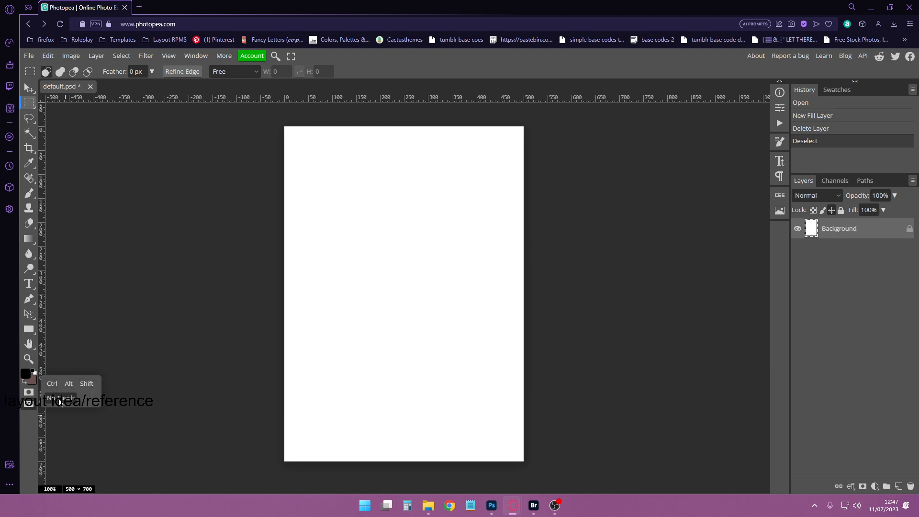
click(29, 406)
click(27, 406)
click(163, 278)
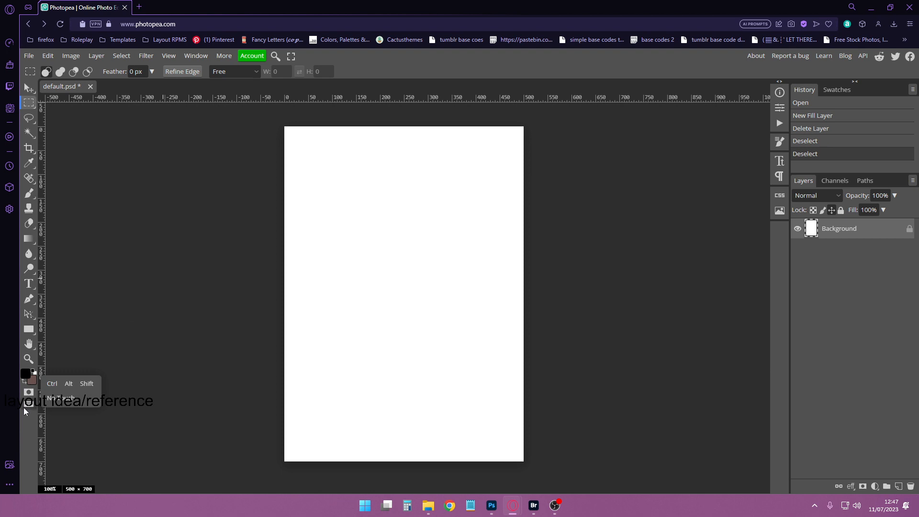
click(27, 407)
- Examine the file commands for opening, sharing, saving, exporting and automating, including the PSD template and export format options
click(29, 56)
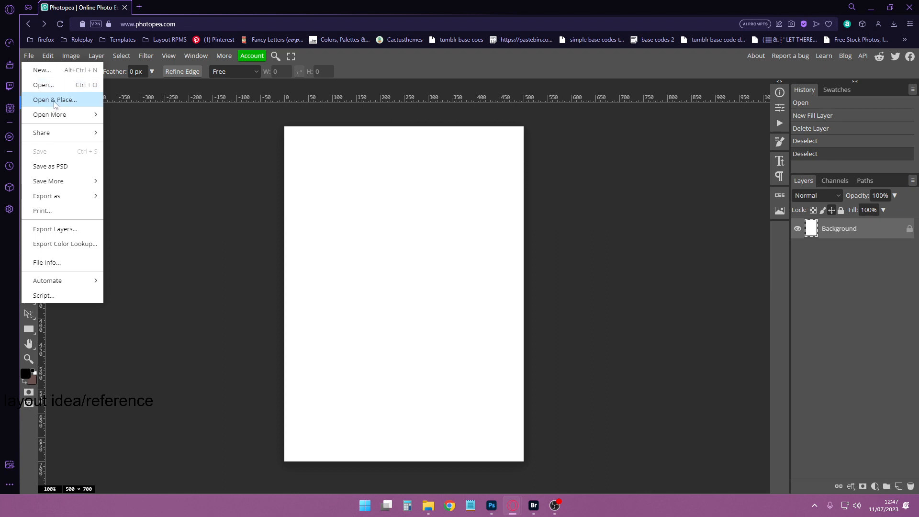
mouse_move(62, 116)
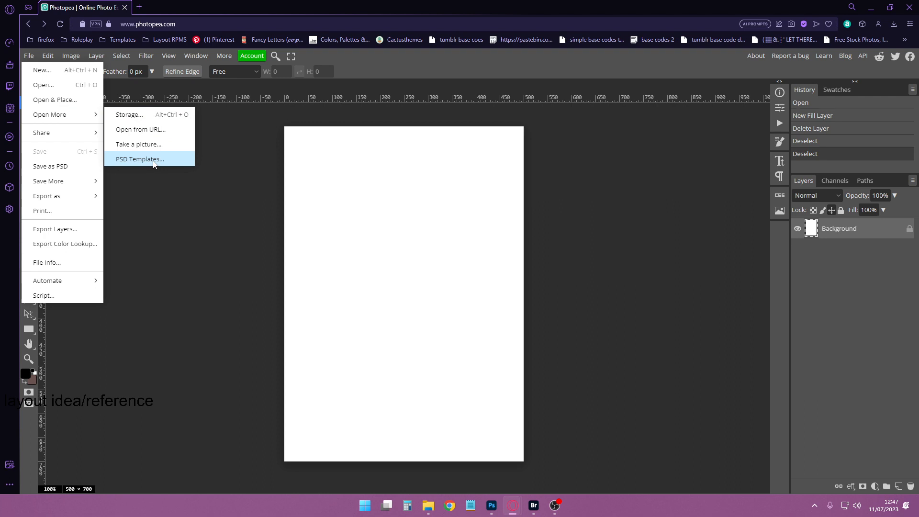
mouse_move(81, 136)
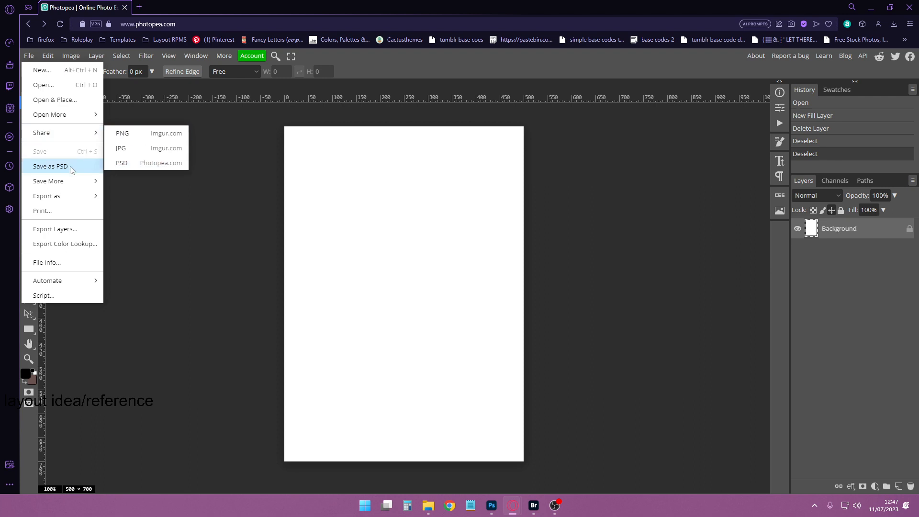
mouse_move(74, 196)
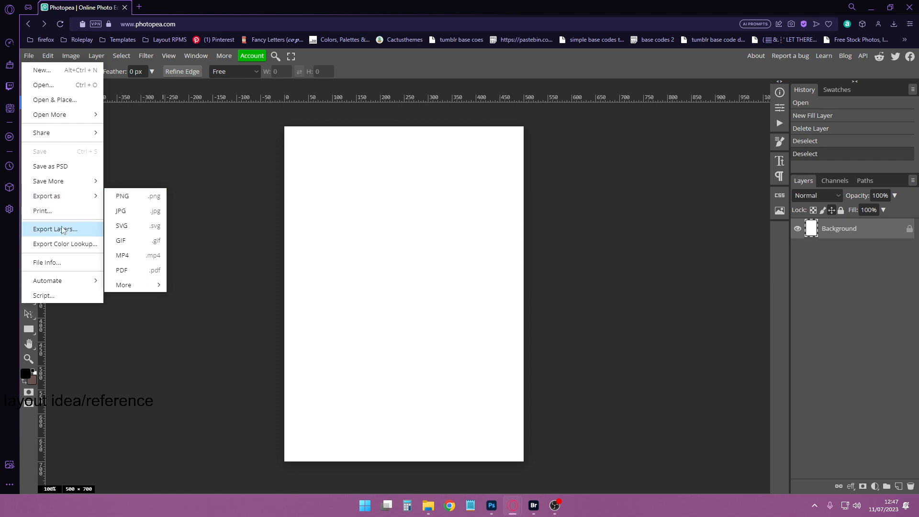
mouse_move(69, 279)
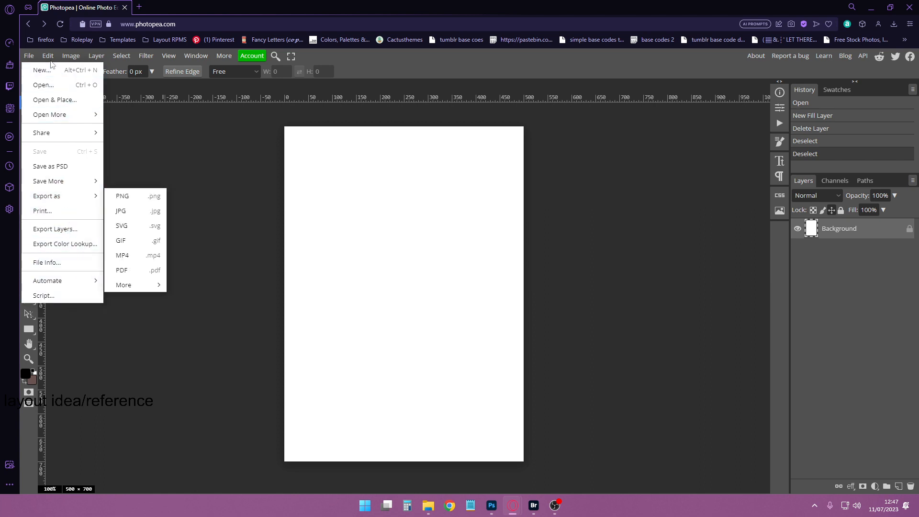
- Examine the editing commands and the image commands for adjustments, canvas size, image size and transforms
click(49, 56)
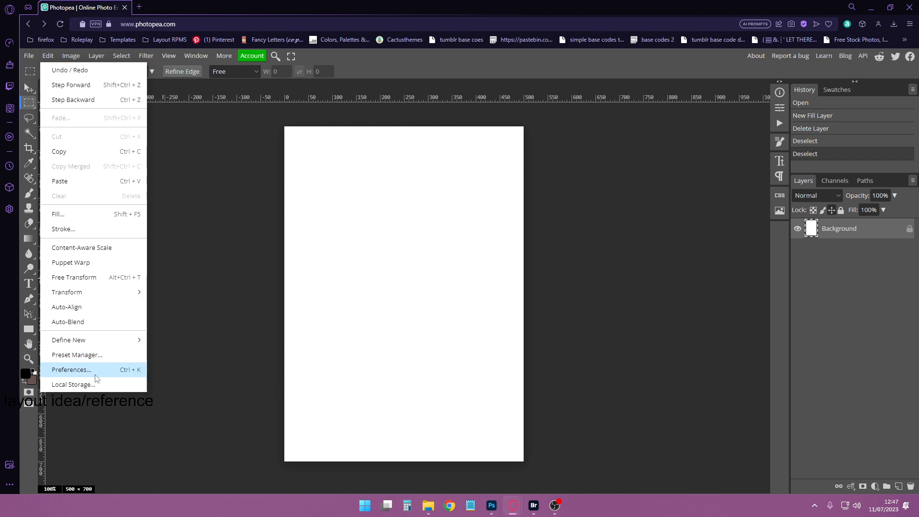
mouse_move(72, 56)
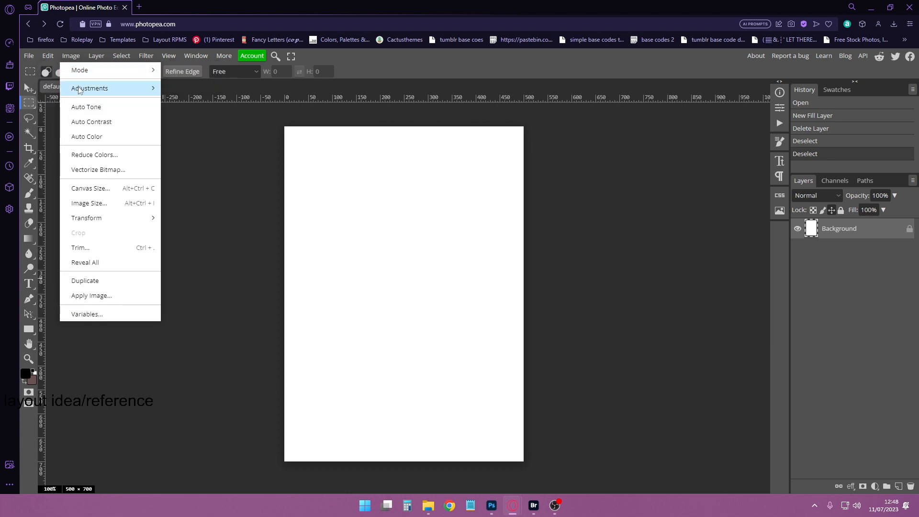
mouse_move(151, 93)
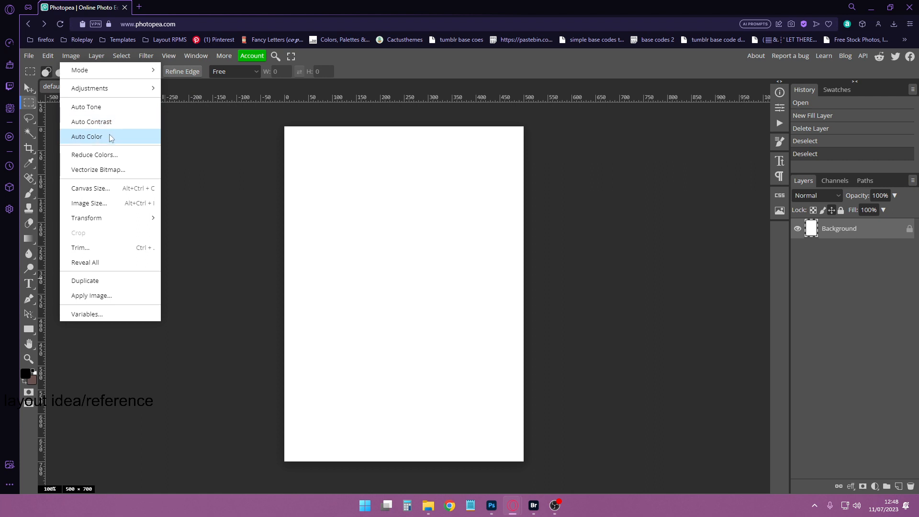
mouse_move(118, 224)
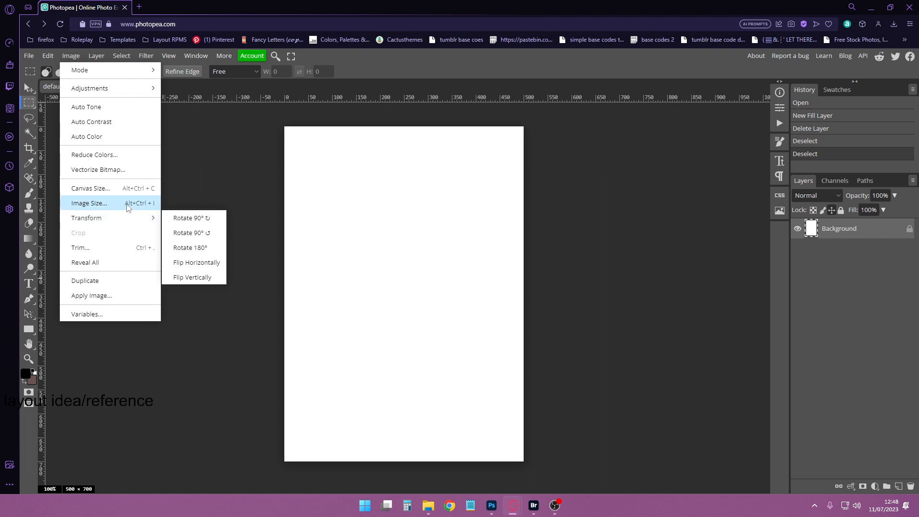
- Examine the layer commands, including Animation and Arrange, and the filter categories such as Blur, Pixelate, Stylize and Fourier
mouse_move(101, 57)
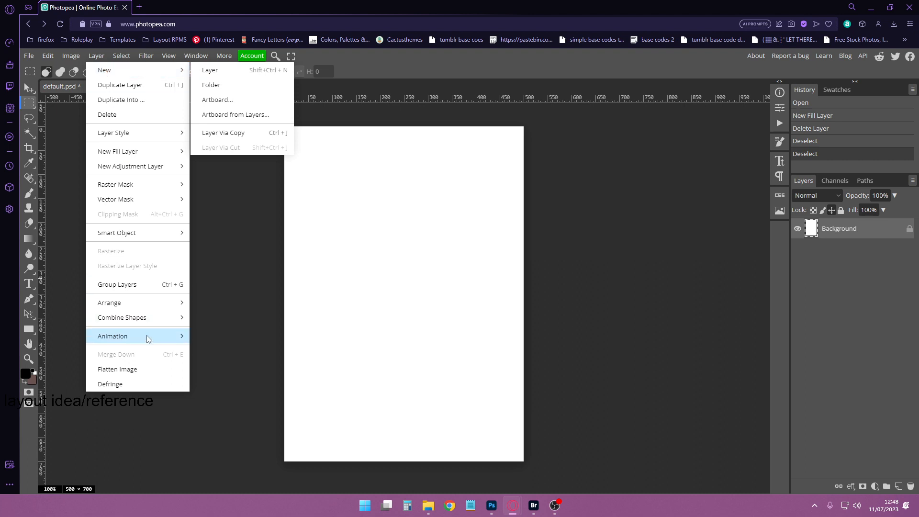
mouse_move(152, 339)
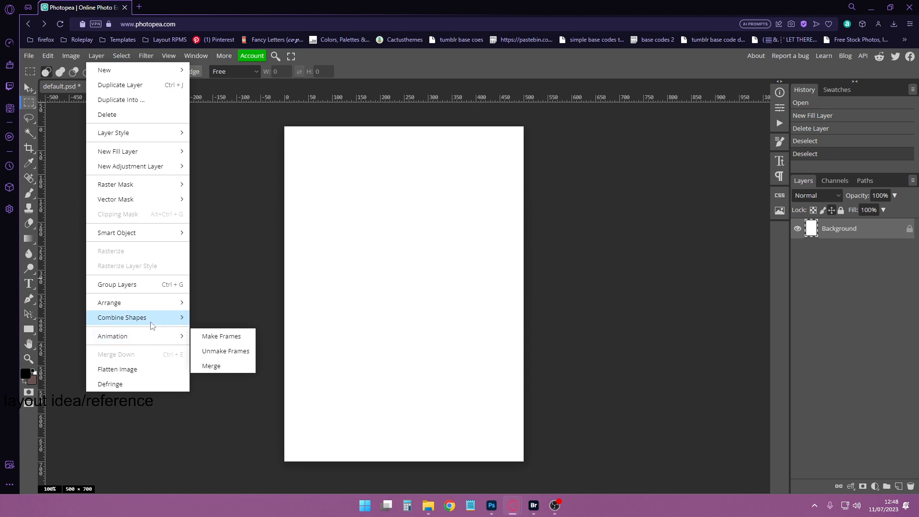
mouse_move(156, 305)
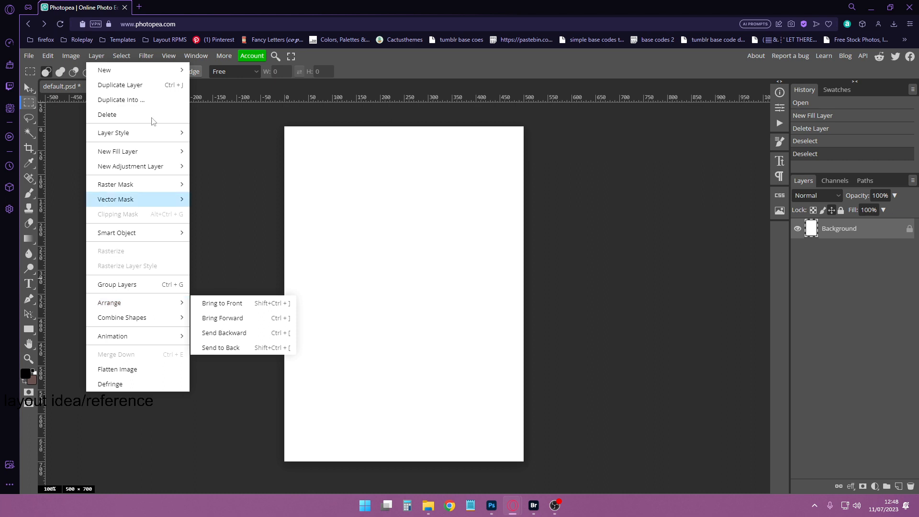
mouse_move(146, 57)
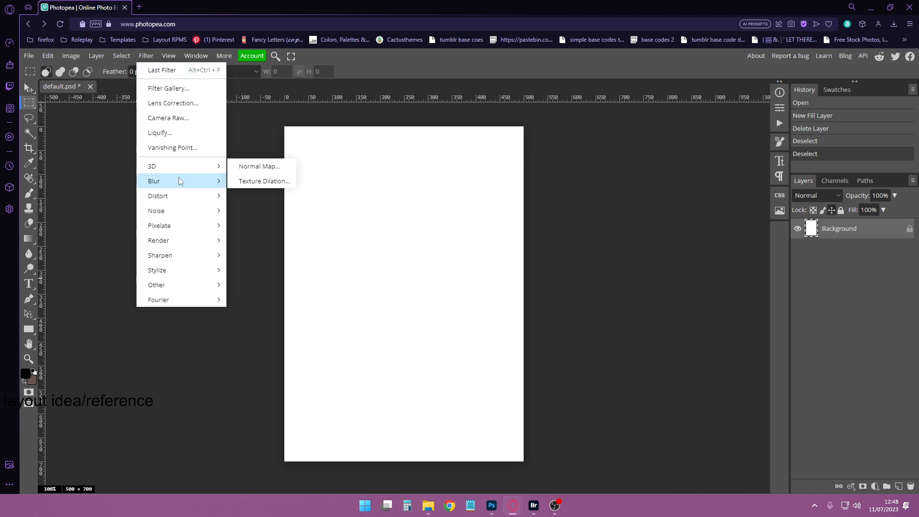
mouse_move(179, 181)
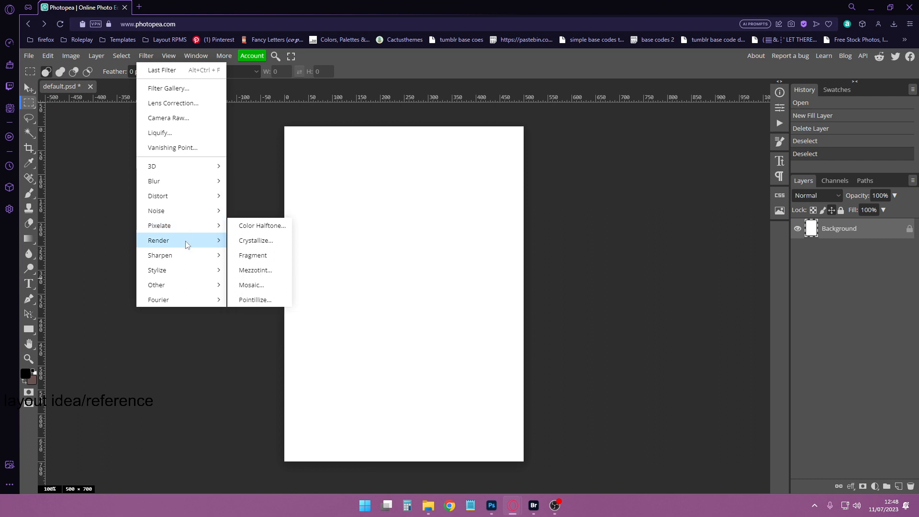
mouse_move(186, 259)
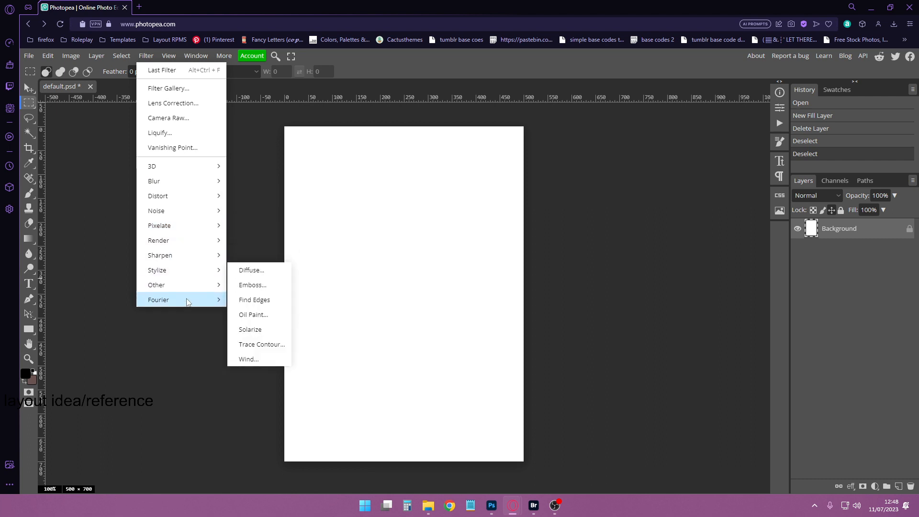
mouse_move(188, 302)
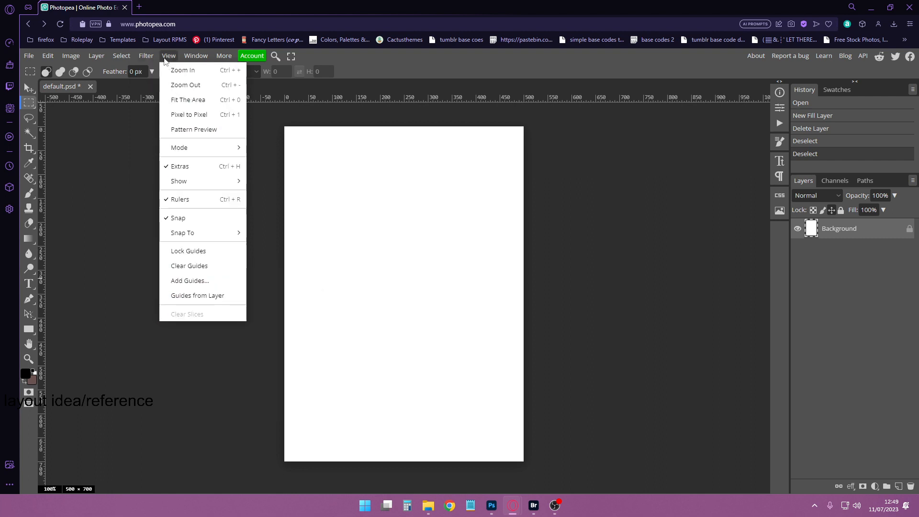
- Examine the view options for snapping, showing extras and display mode, and the list of available panels
mouse_move(168, 56)
mouse_move(194, 237)
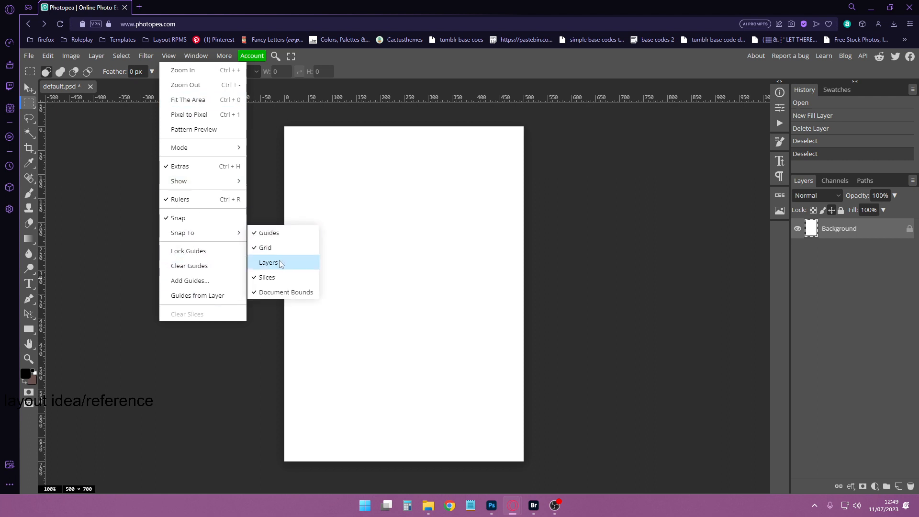
mouse_move(188, 180)
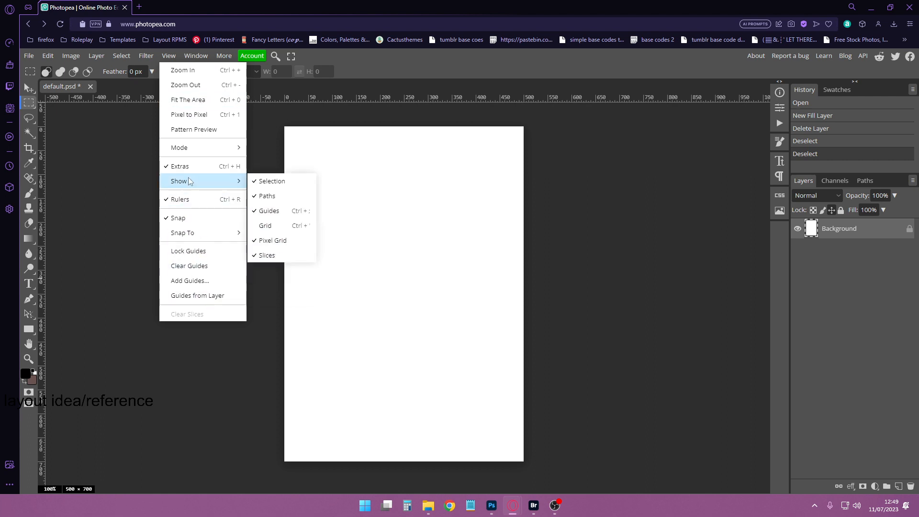
mouse_move(194, 150)
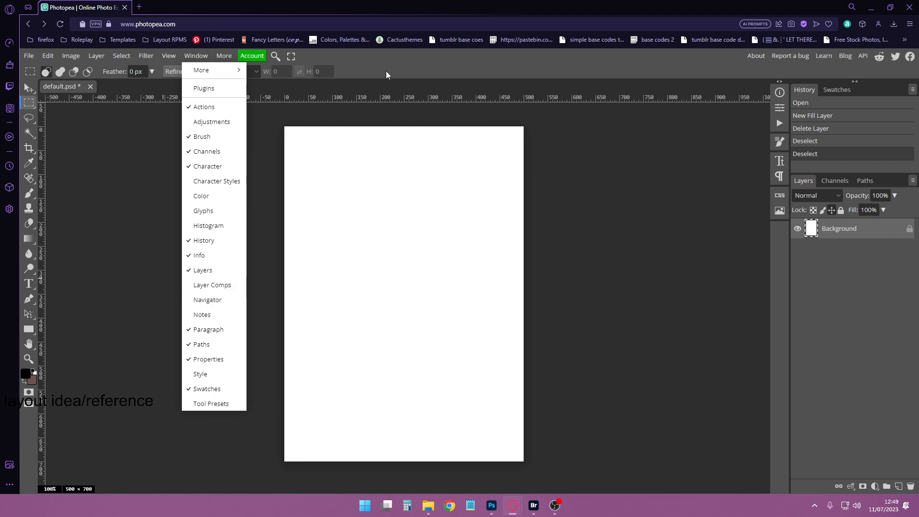
click(342, 264)
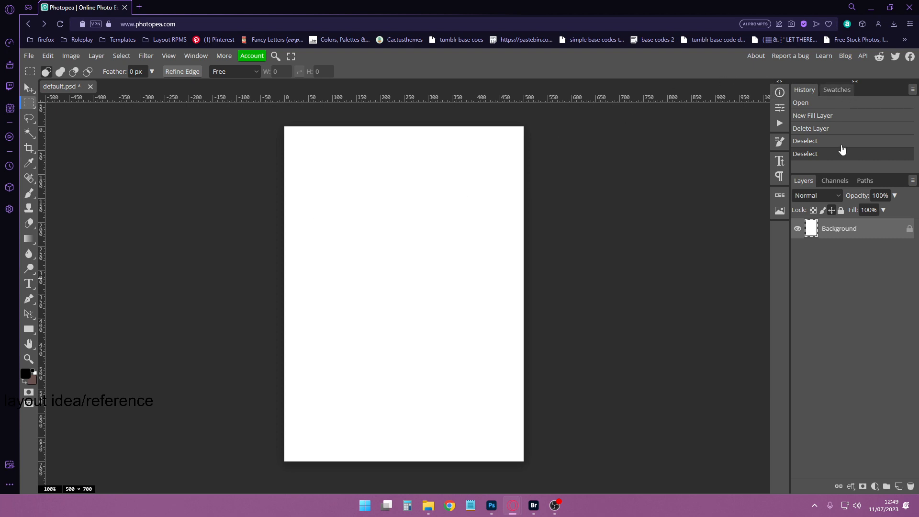
- View the swatches, history, channels and paths of the document, and return to its layers and history
click(836, 90)
click(803, 89)
click(837, 184)
click(861, 179)
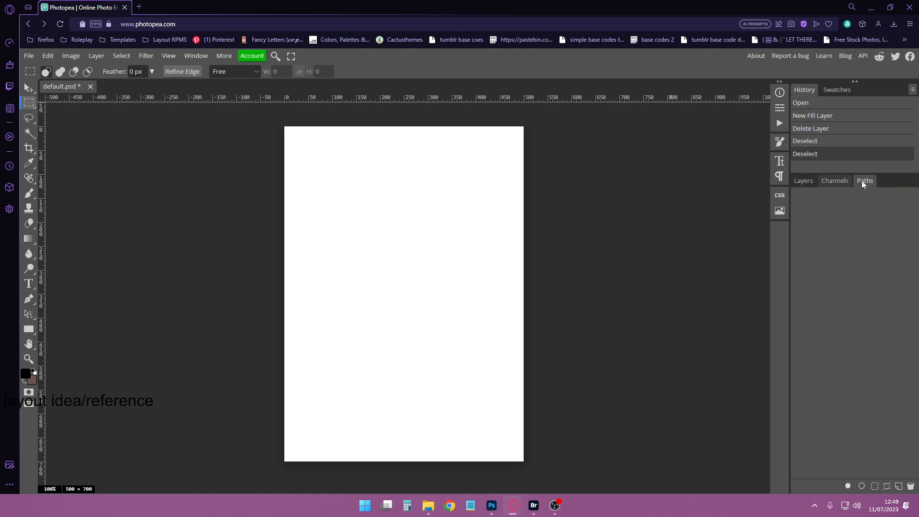
click(824, 180)
click(798, 180)
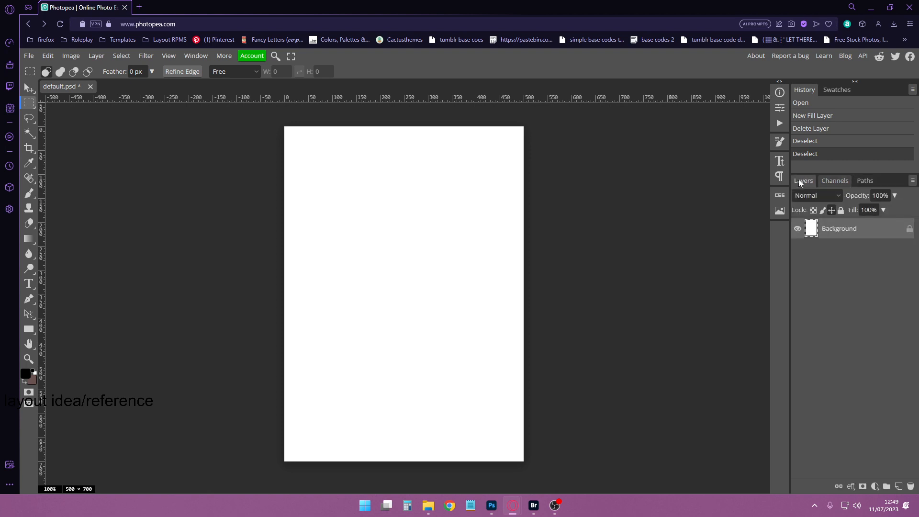
- Examine the document info, the Background layer's properties and the saved sharpening actions
click(780, 92)
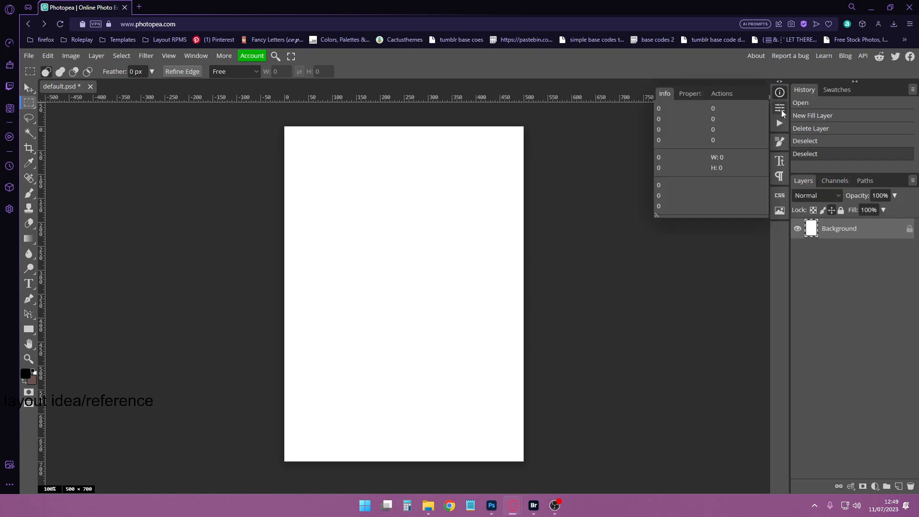
click(783, 112)
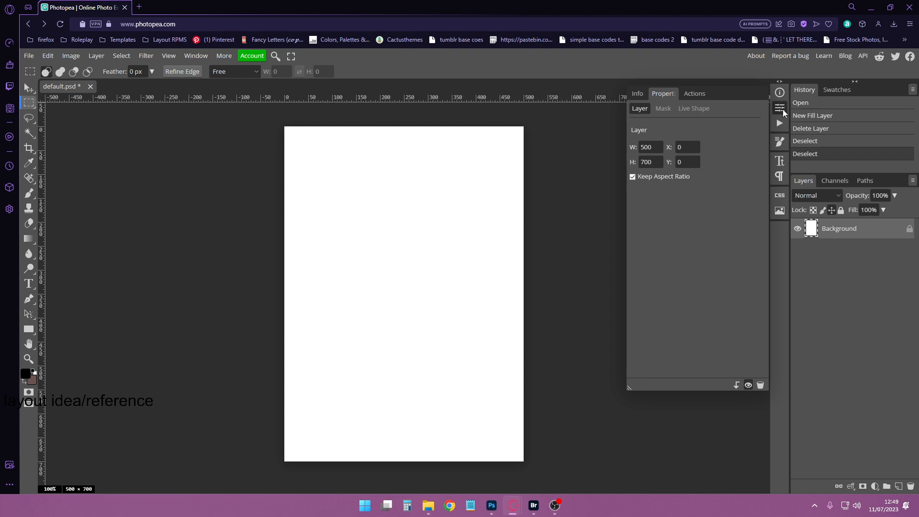
click(782, 112)
click(779, 123)
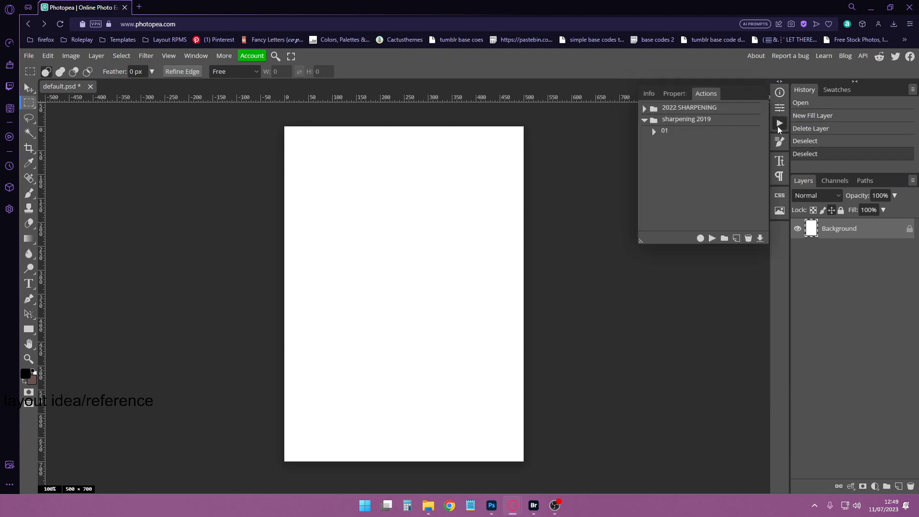
click(777, 125)
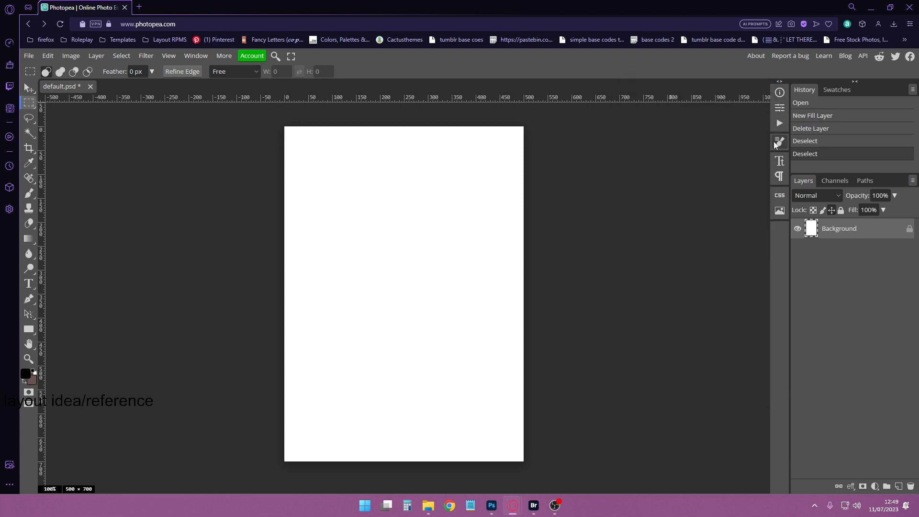
click(778, 123)
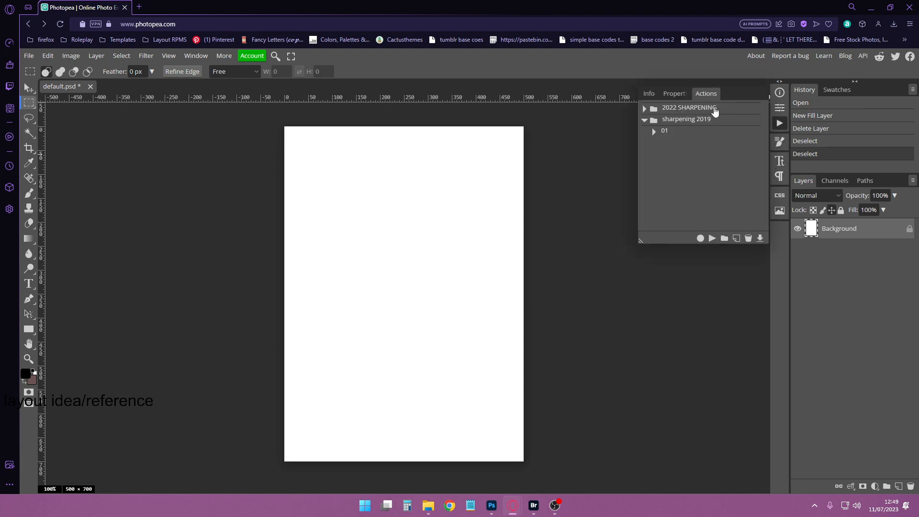
click(779, 123)
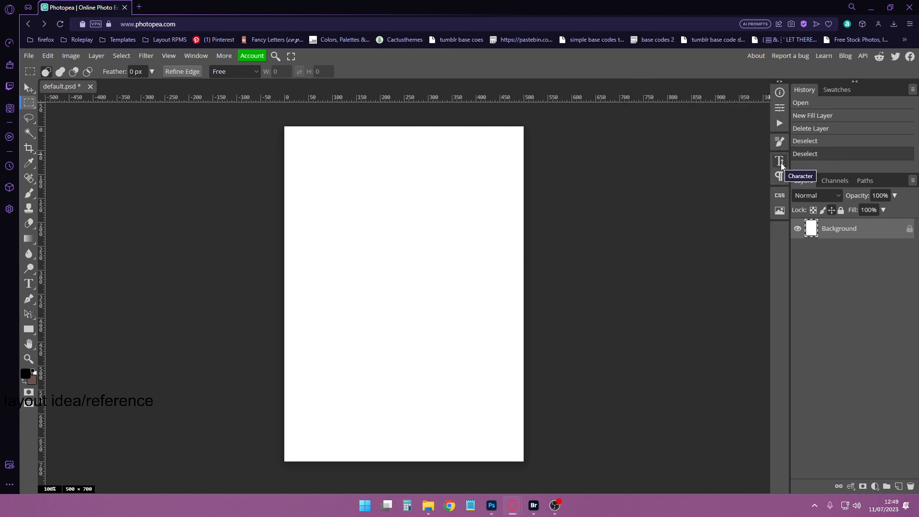
- Examine the character, paragraph, CSS and brush settings and browse the image gallery
click(781, 169)
click(781, 181)
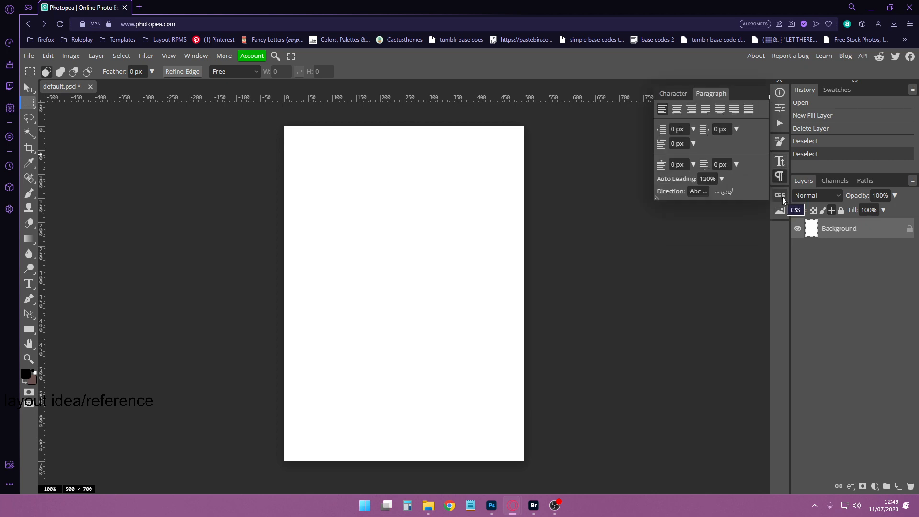
click(781, 197)
click(782, 197)
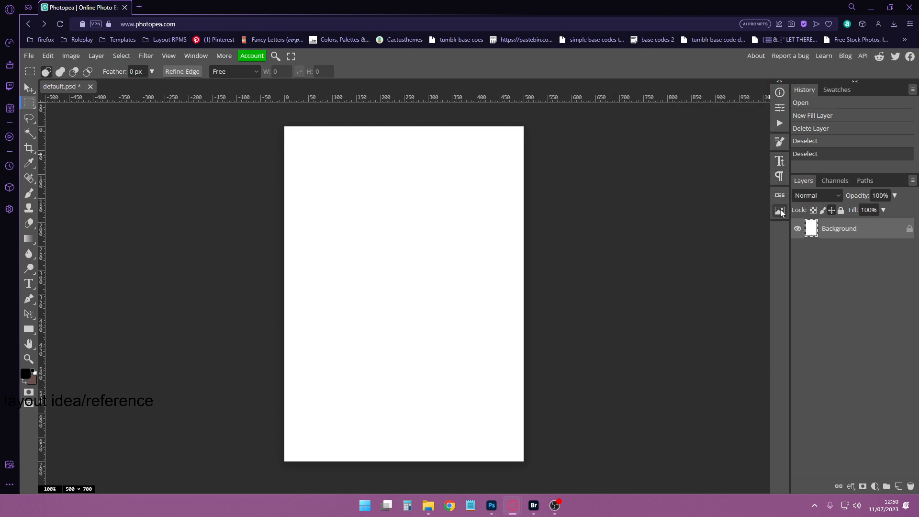
click(780, 212)
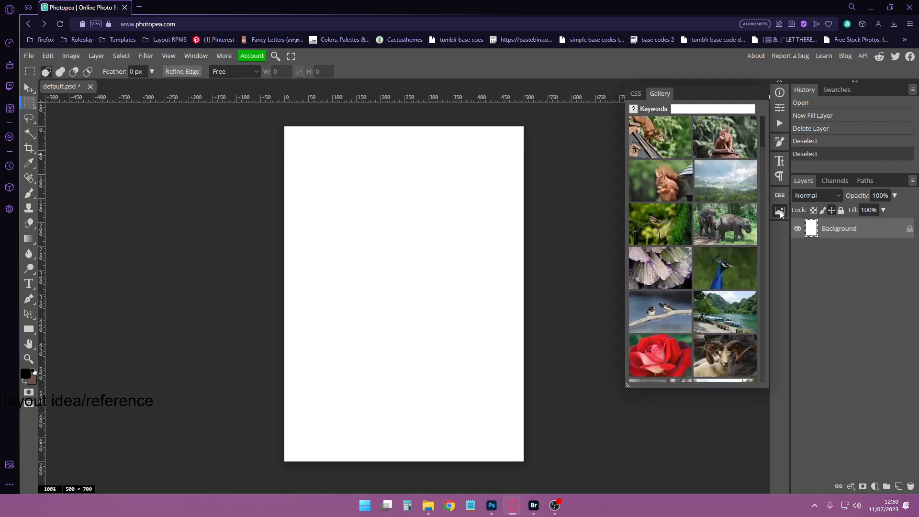
scroll(724, 217, down, 8)
scroll(724, 217, up, 8)
click(781, 211)
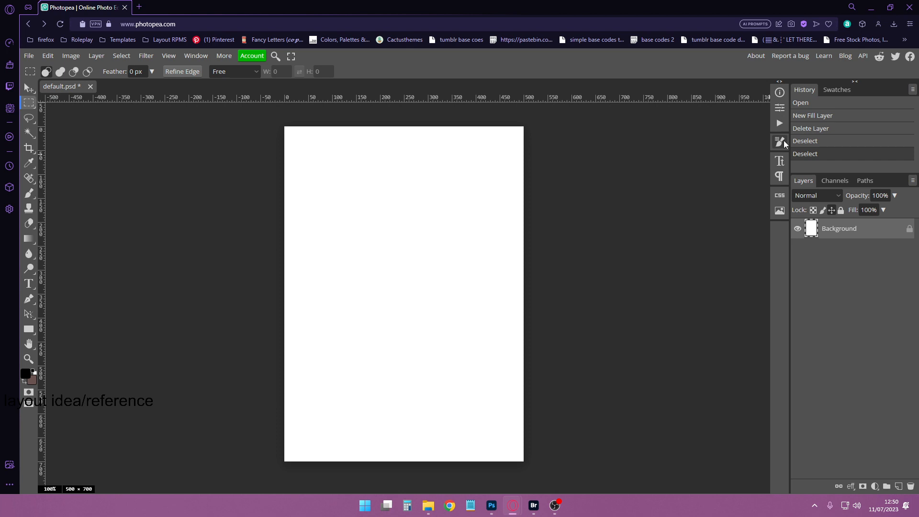
click(782, 142)
click(782, 141)
- Hide the canvas rulers and show them again
key(ctrl+r)
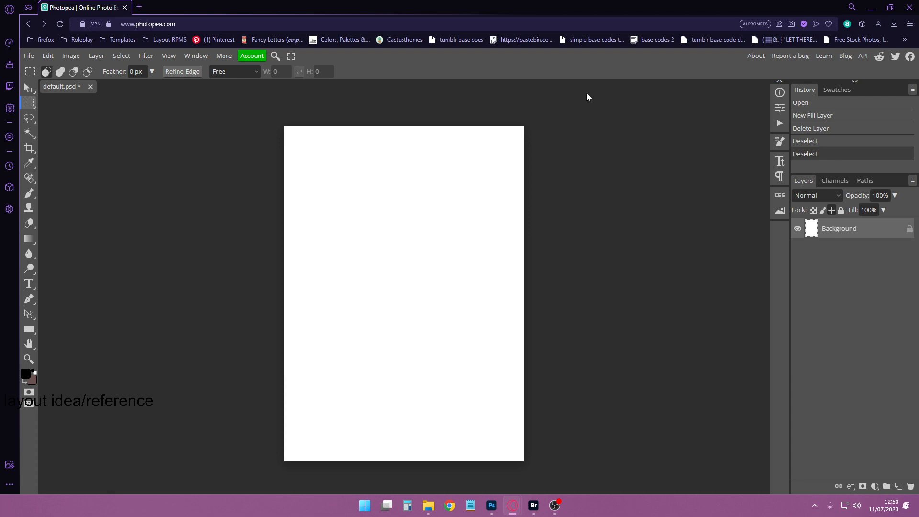
key(ctrl+r)
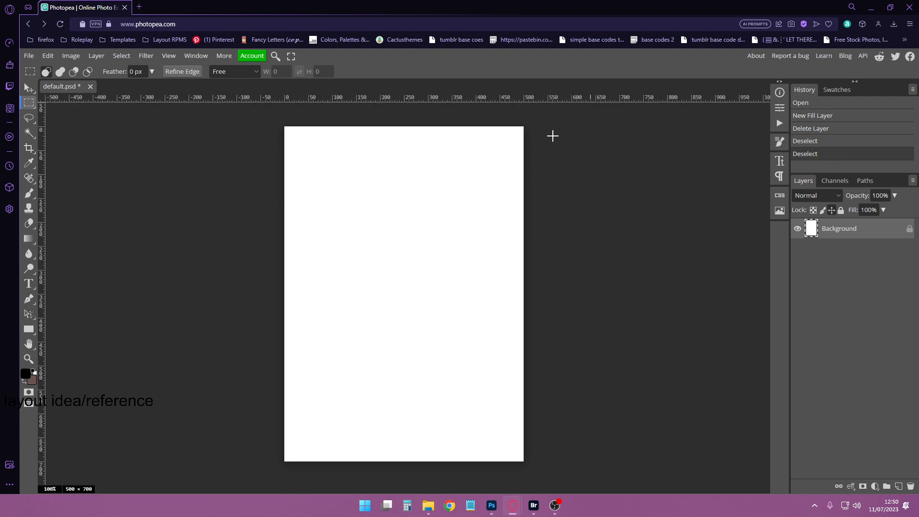
- Switch to Photoshop and create a new document from the saved "defaults" preset, 500 x 700 px at 72 ppi
click(491, 504)
click(19, 6)
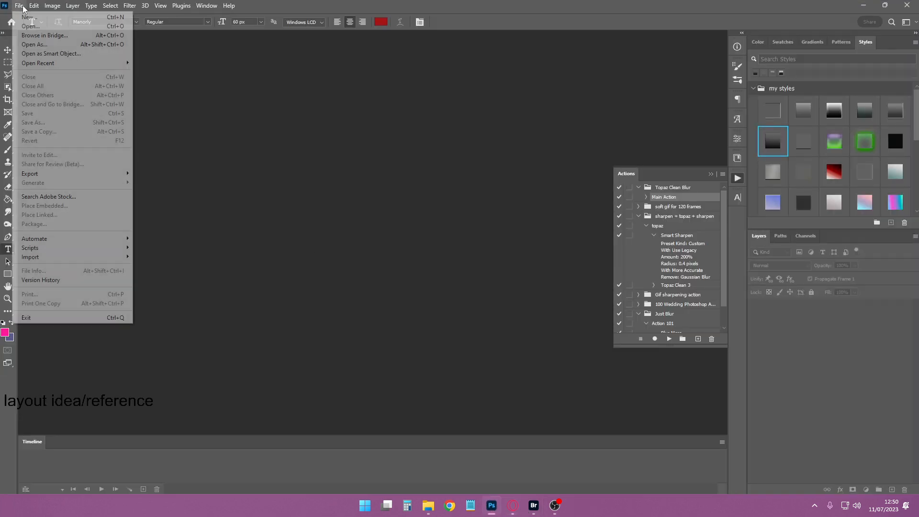
click(30, 17)
click(218, 118)
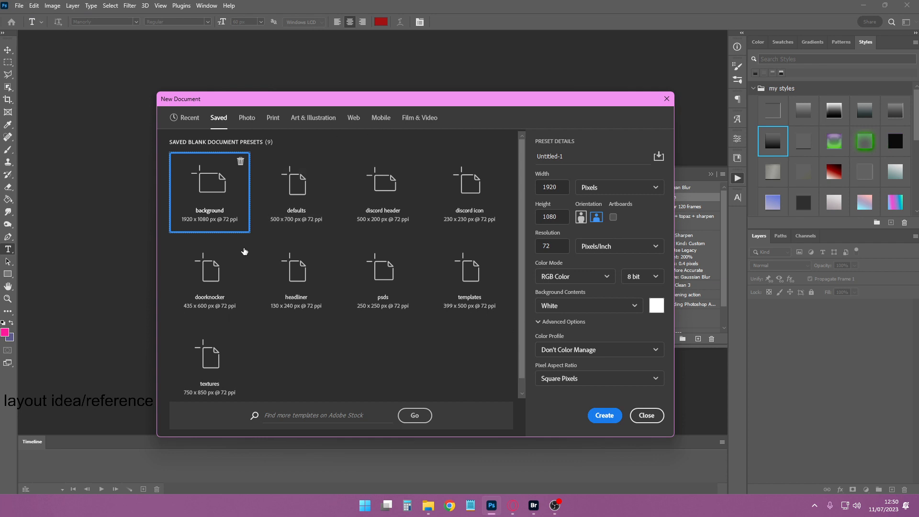
click(224, 197)
double_click(297, 184)
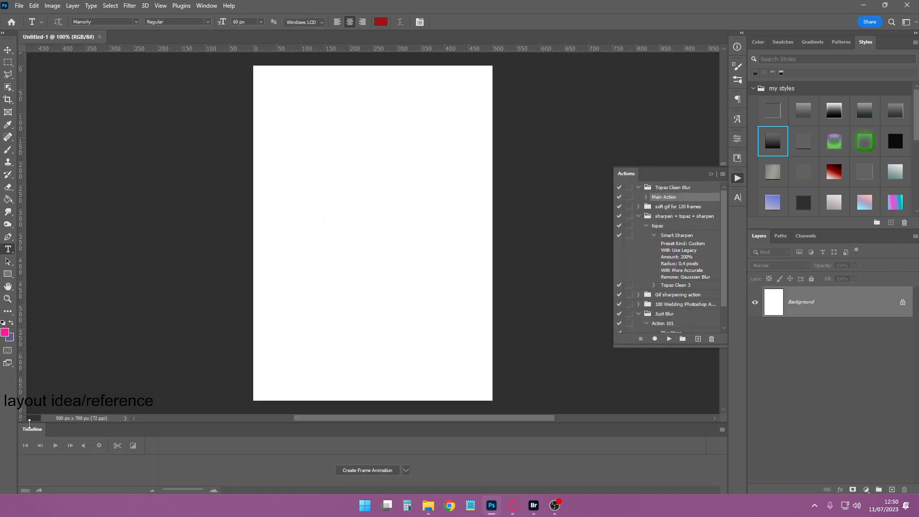
- Collapse Photoshop's Timeline and switch back to the Photopea document
double_click(32, 429)
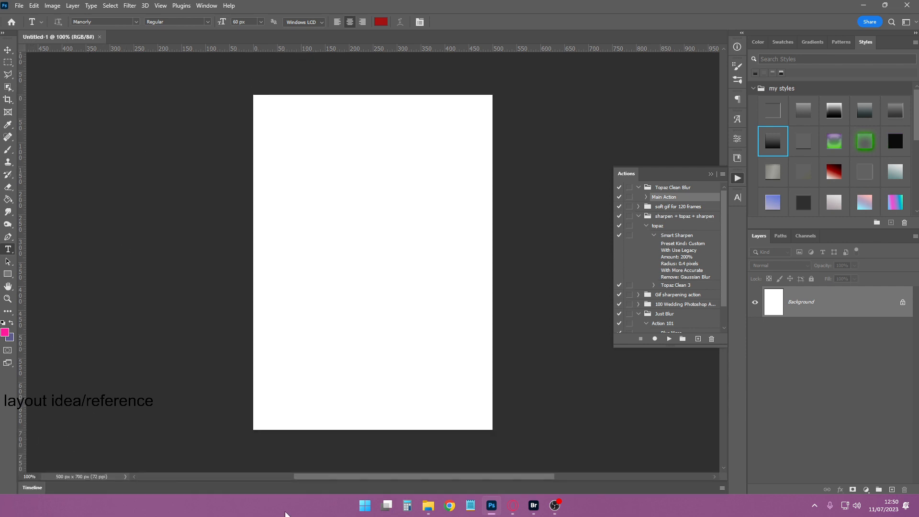
mouse_move(512, 506)
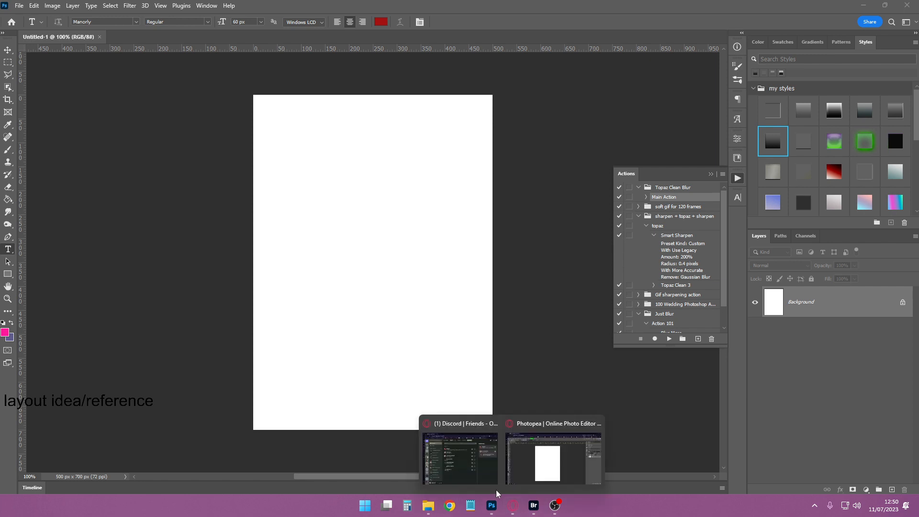
click(536, 474)
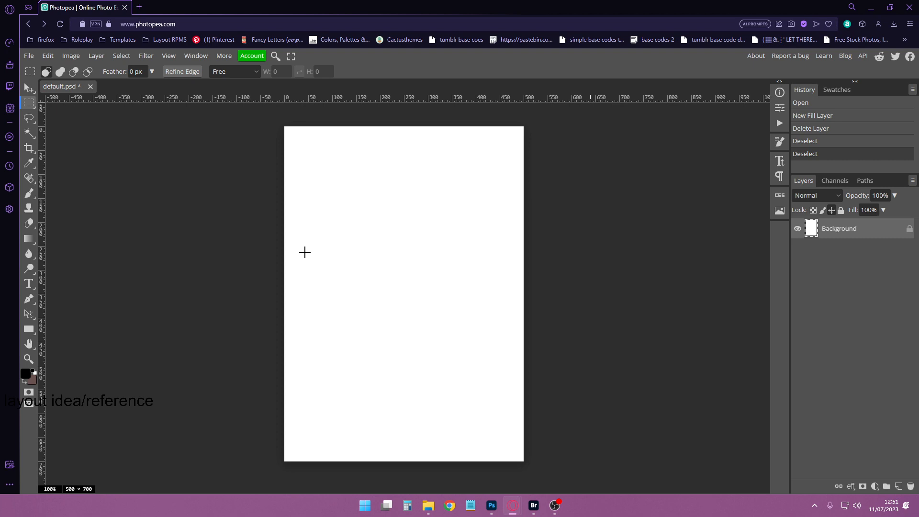
click(52, 56)
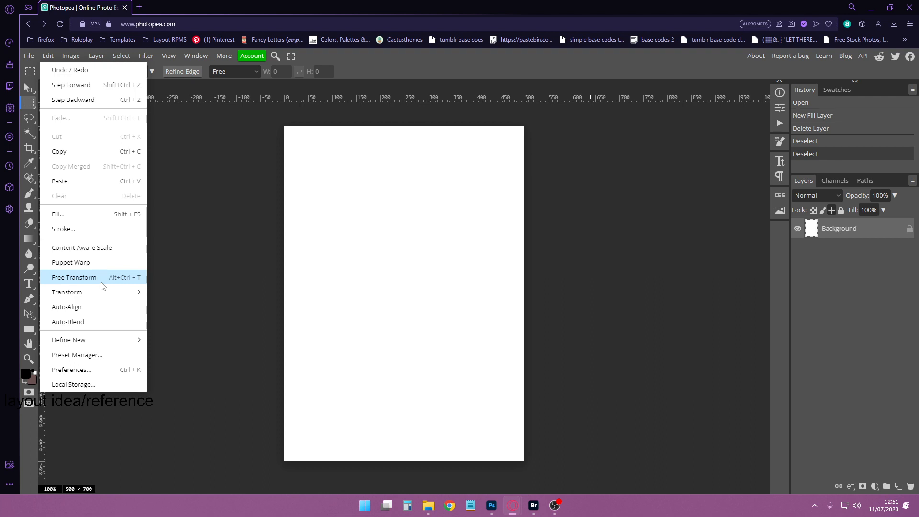
click(413, 71)
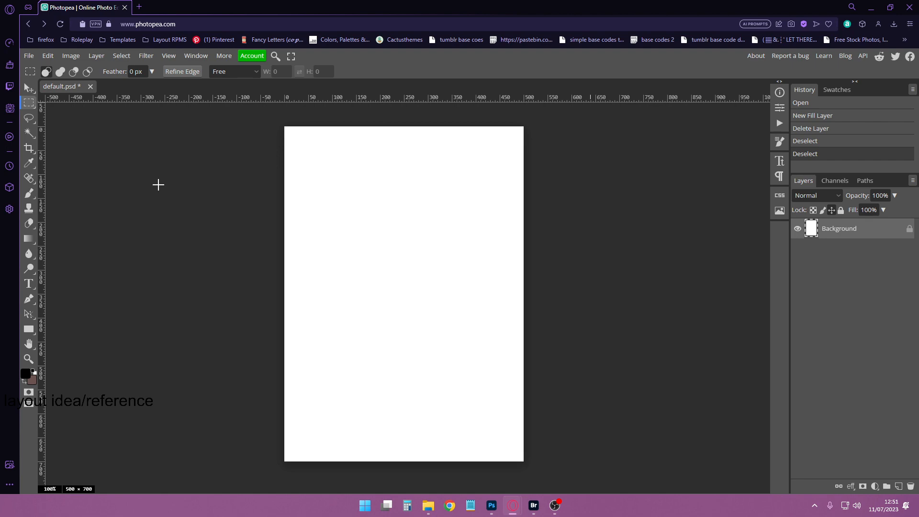
click(30, 56)
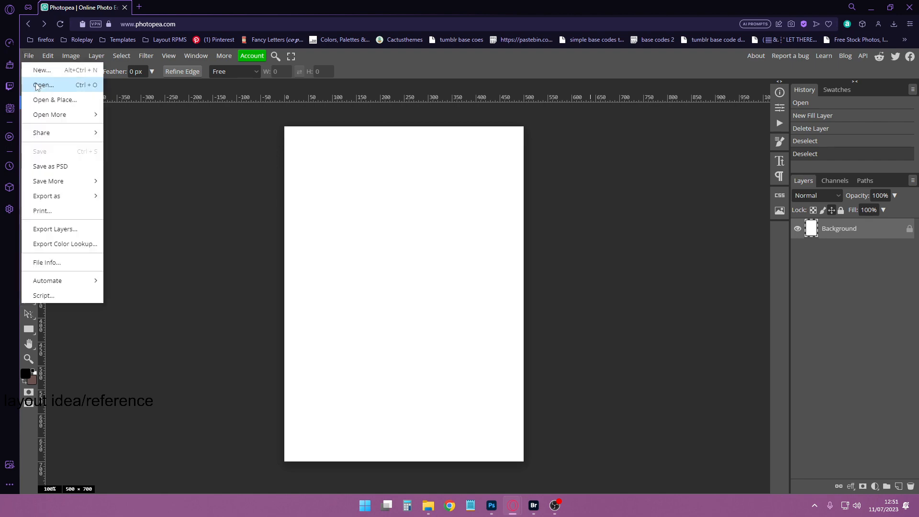
click(42, 84)
key(Escape)
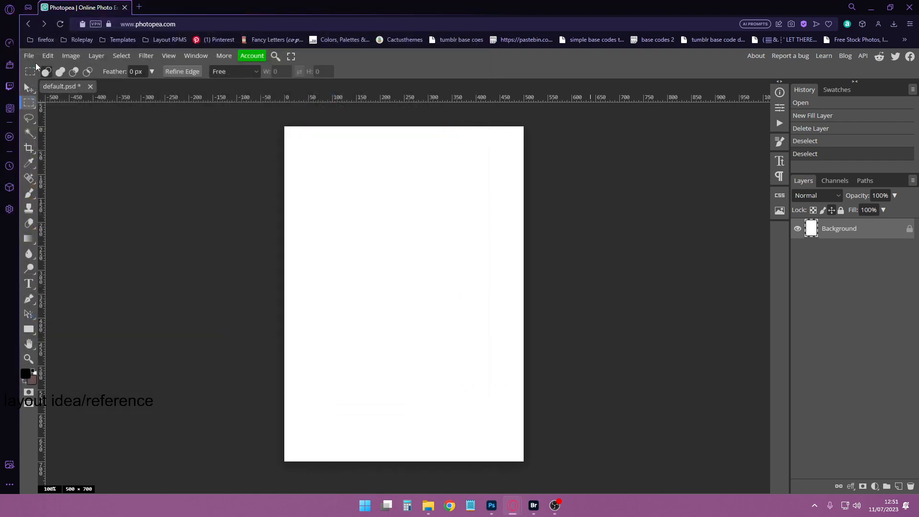
- Place the portrait image-PhotoRoom.png-PhotoRoom (4).png from the Downloads folder into the default document
click(28, 56)
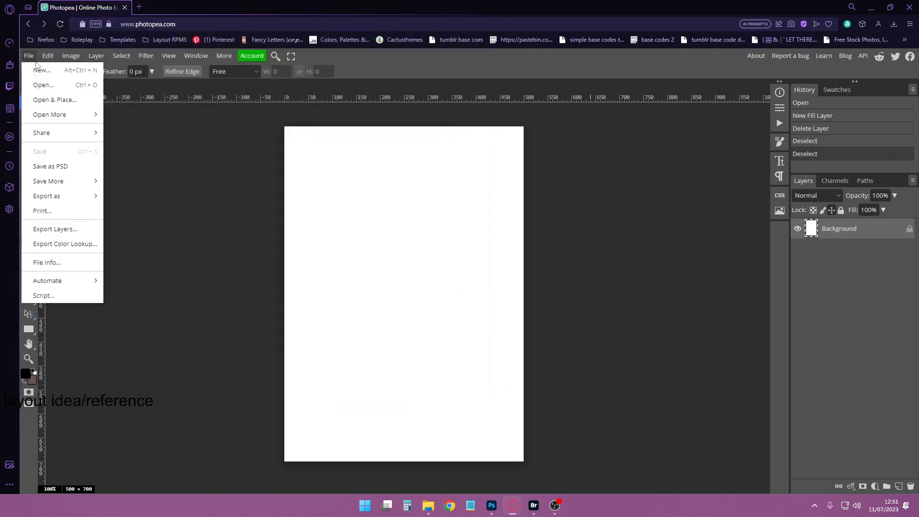
click(70, 100)
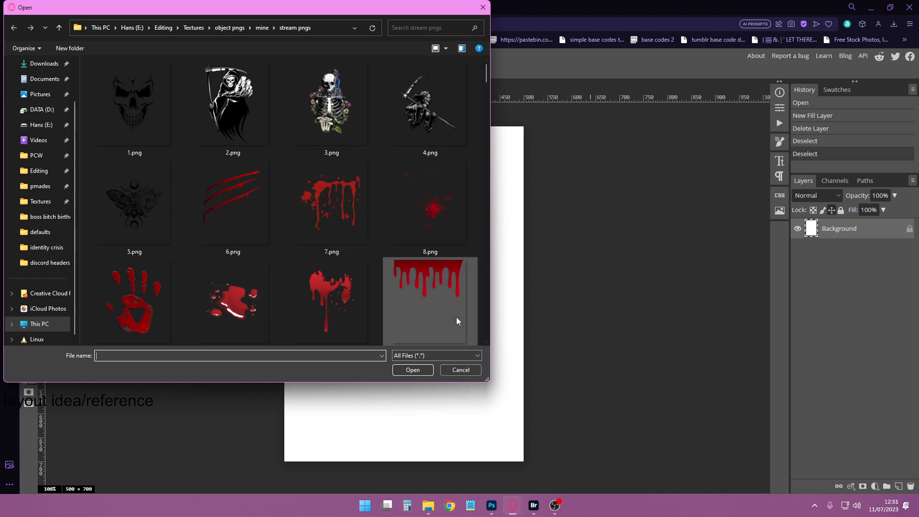
drag(355, 7, 0, 153)
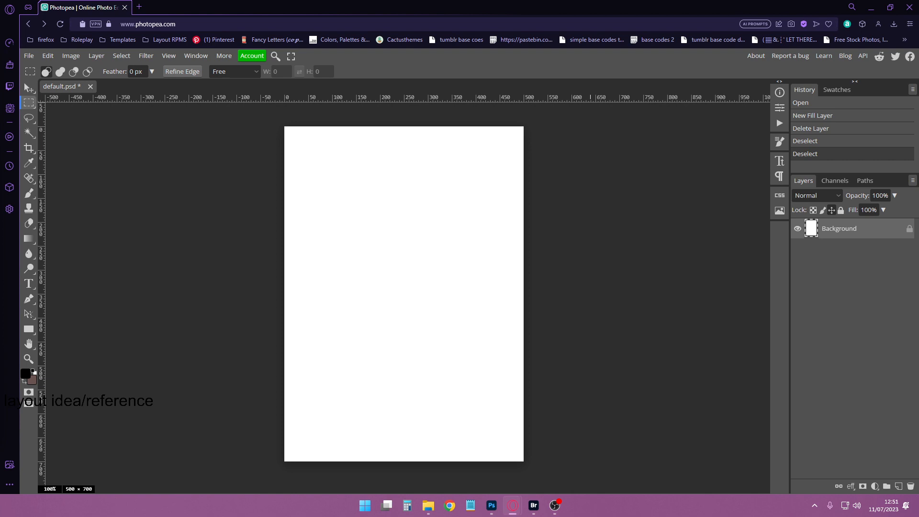
key(ctrl+o)
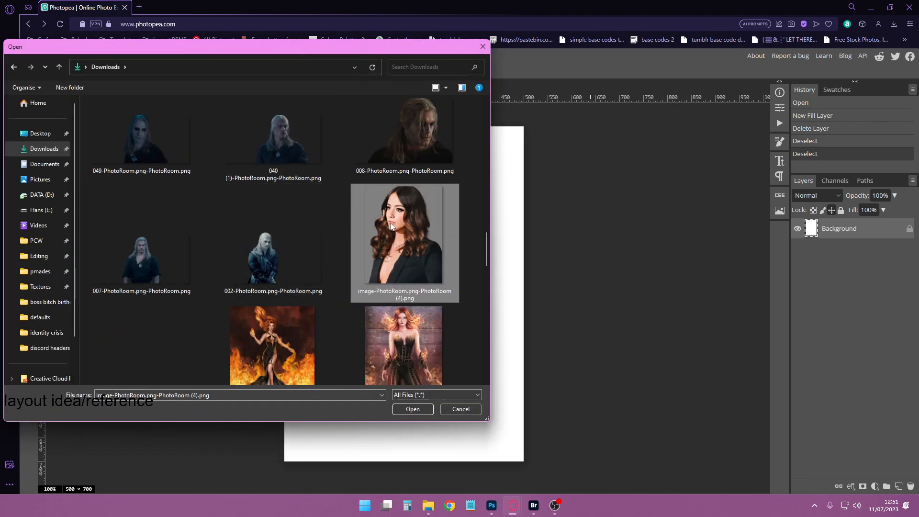
double_click(391, 226)
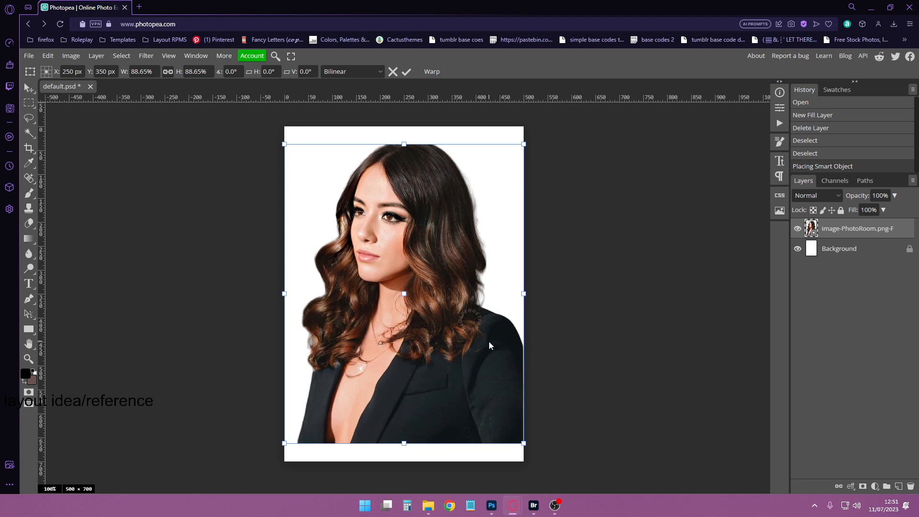
drag(406, 149, 414, 132)
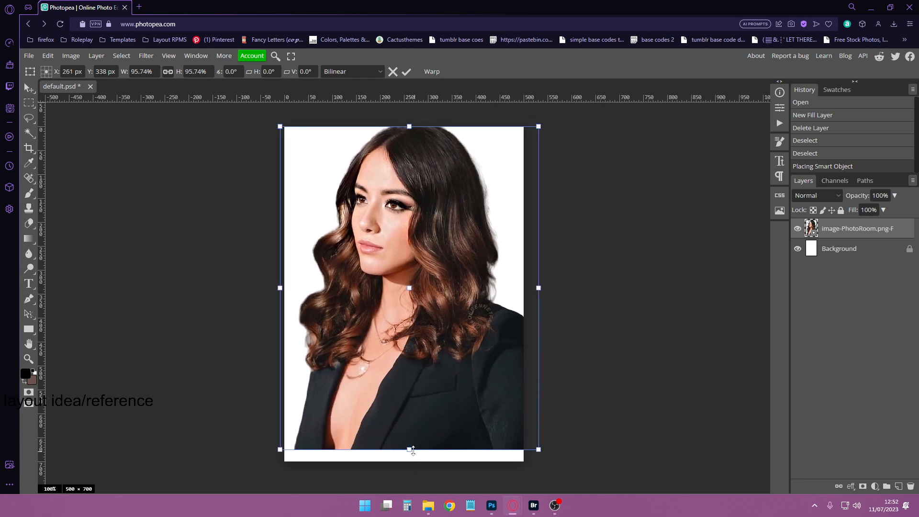
drag(412, 449, 410, 425)
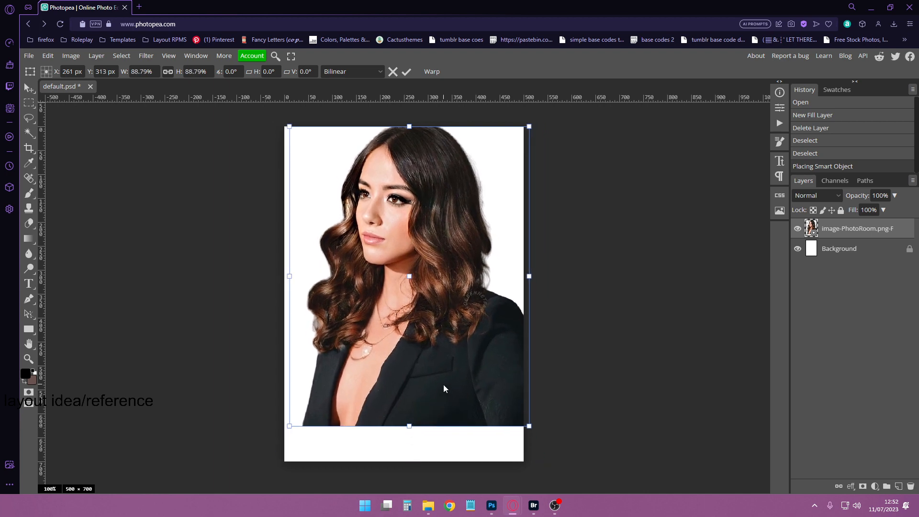
key(Escape)
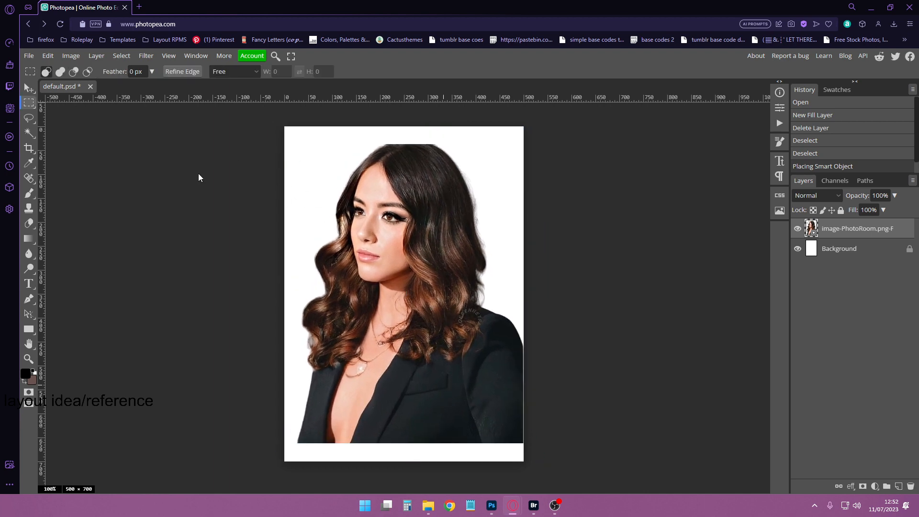
key(ctrl+t)
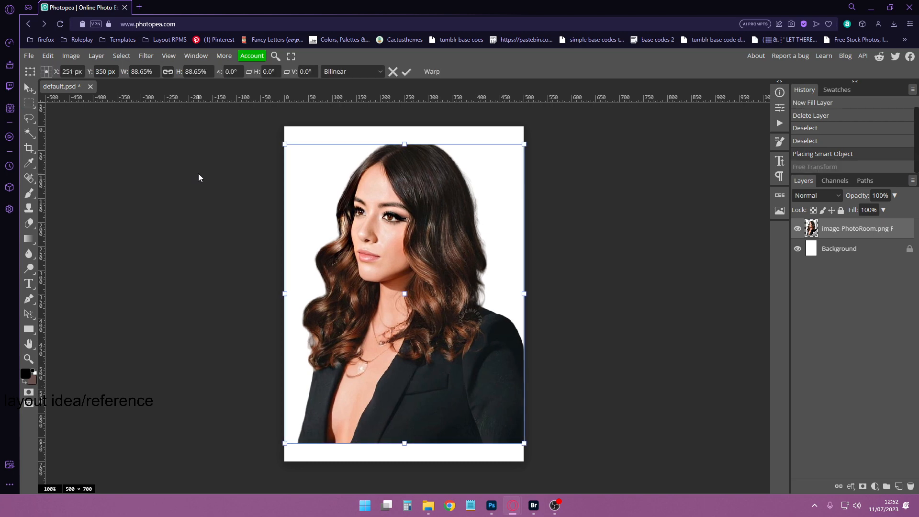
key(Return)
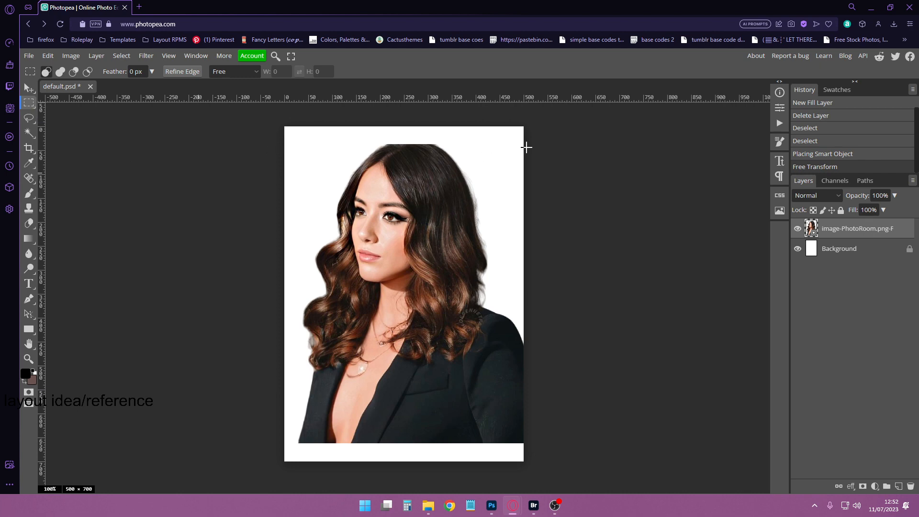
- Select a full-width rectangle over the portrait, excluding strips at the canvas's upper and lower edges, and invert the selection
drag(526, 147, 275, 439)
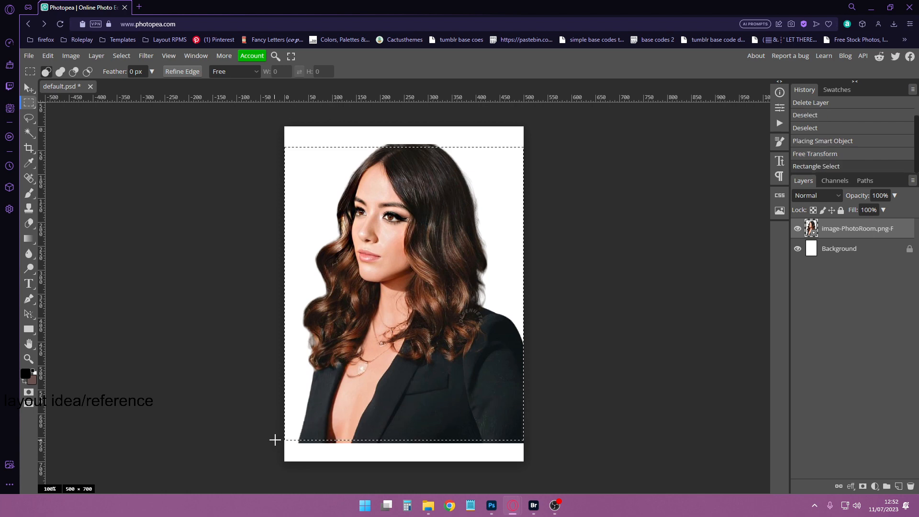
right_click(411, 220)
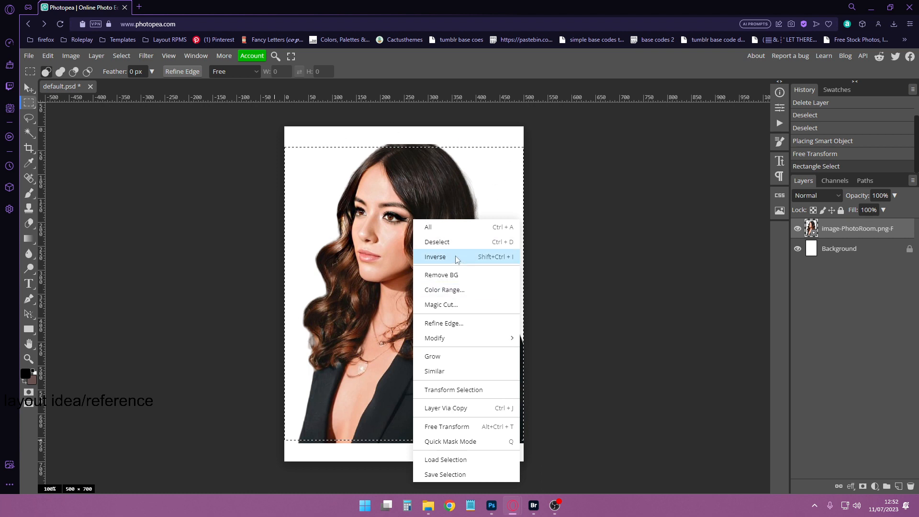
click(475, 256)
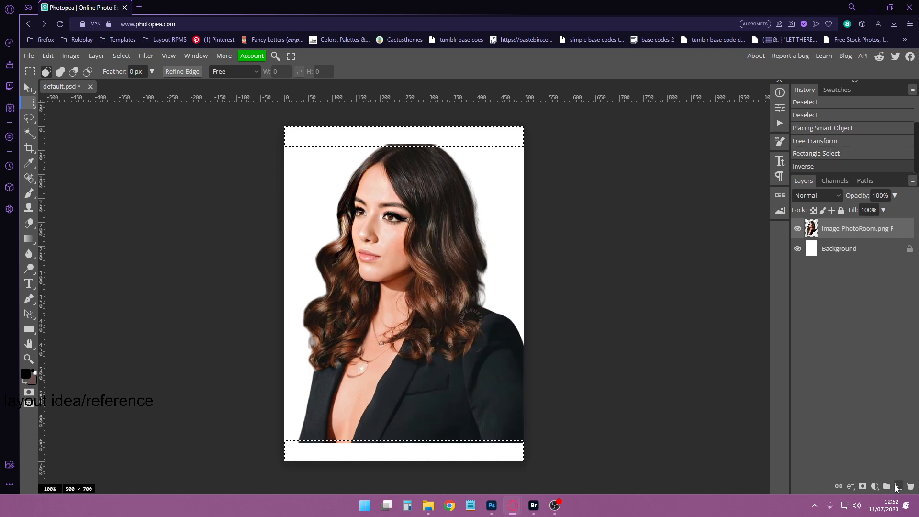
- Add a new layer, fill the inverted selection with black using the Paint Bucket Tool, and deselect
click(898, 486)
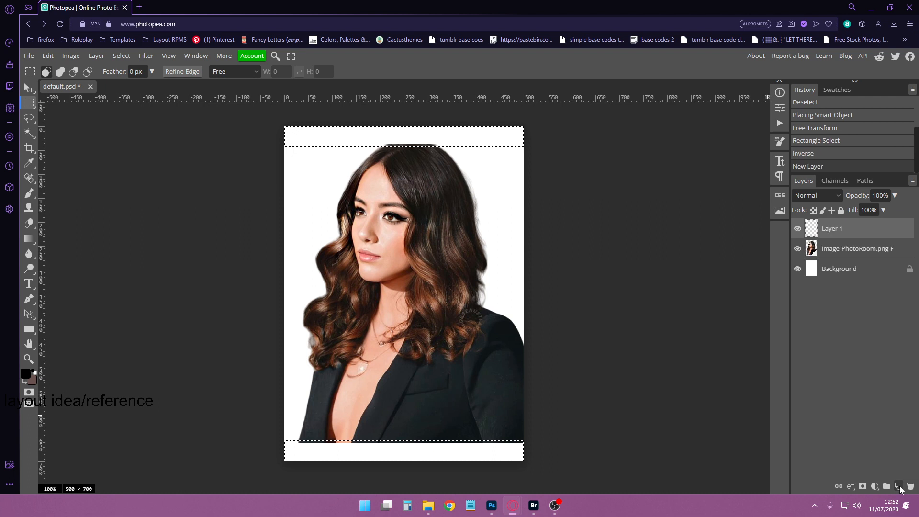
right_click(29, 238)
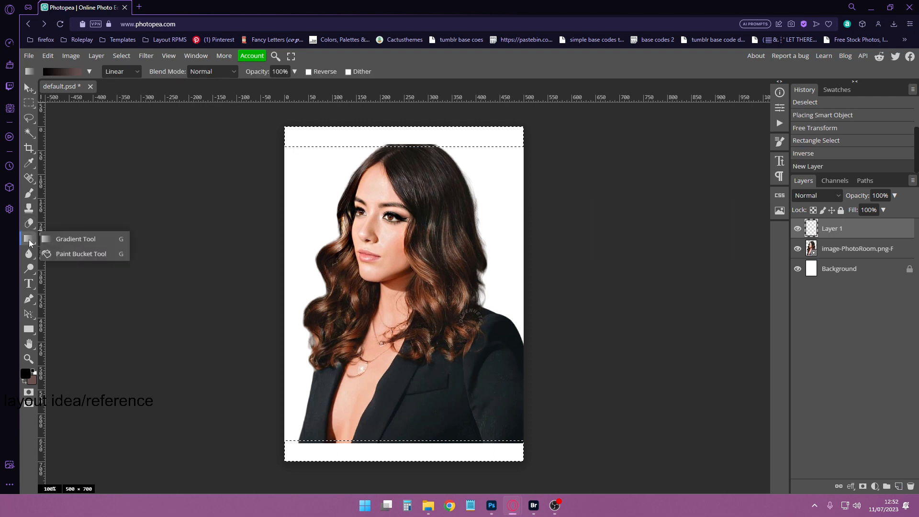
click(58, 249)
click(320, 141)
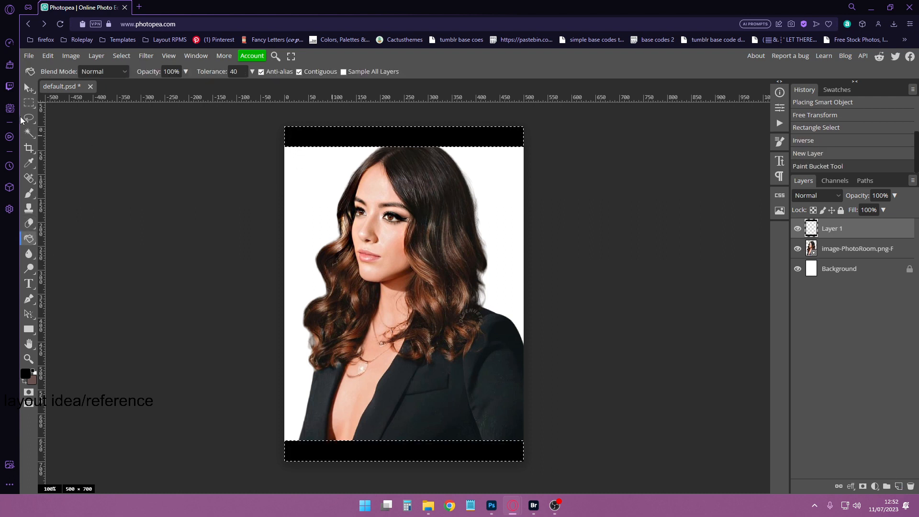
click(29, 103)
click(296, 223)
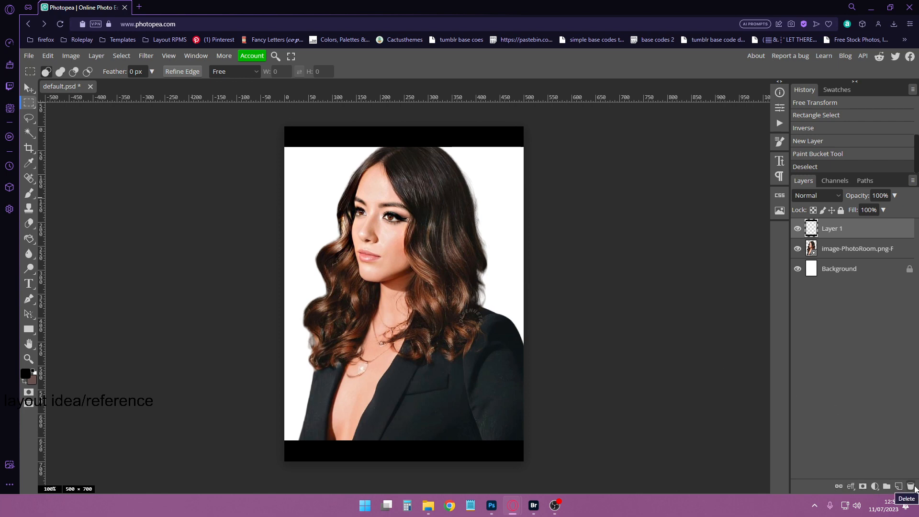
click(875, 487)
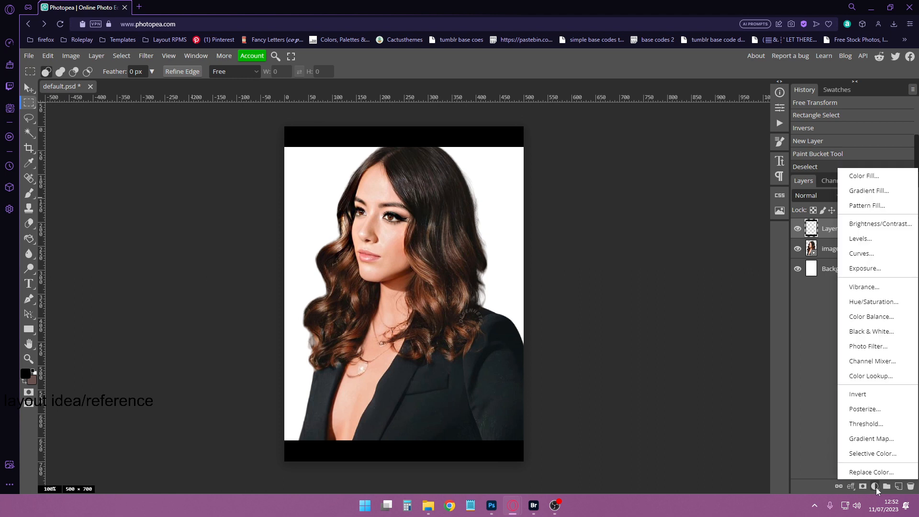
click(875, 487)
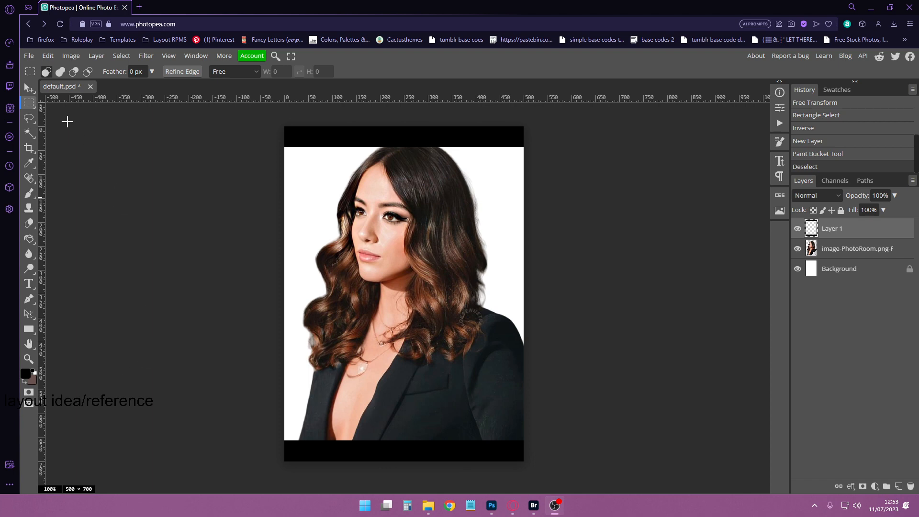
- Open the wolf and forest image 588543 from the Downloads folder as a separate document
click(28, 56)
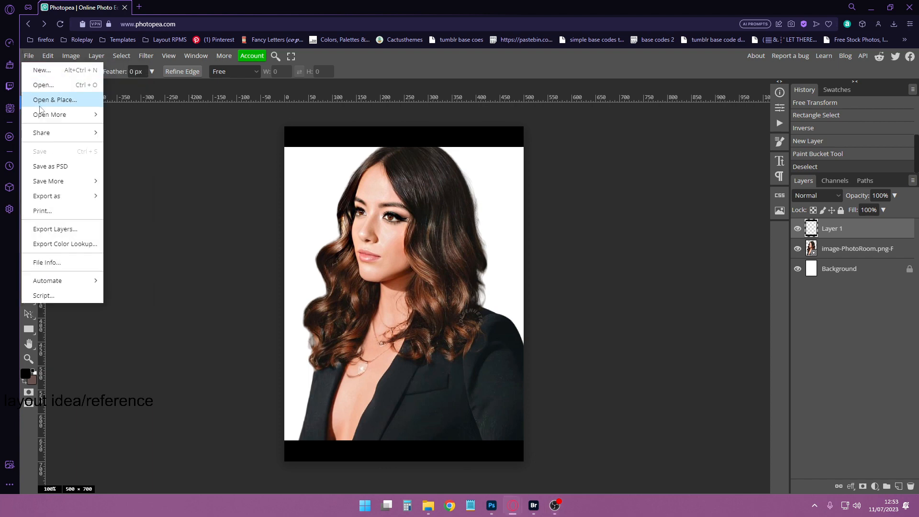
click(43, 85)
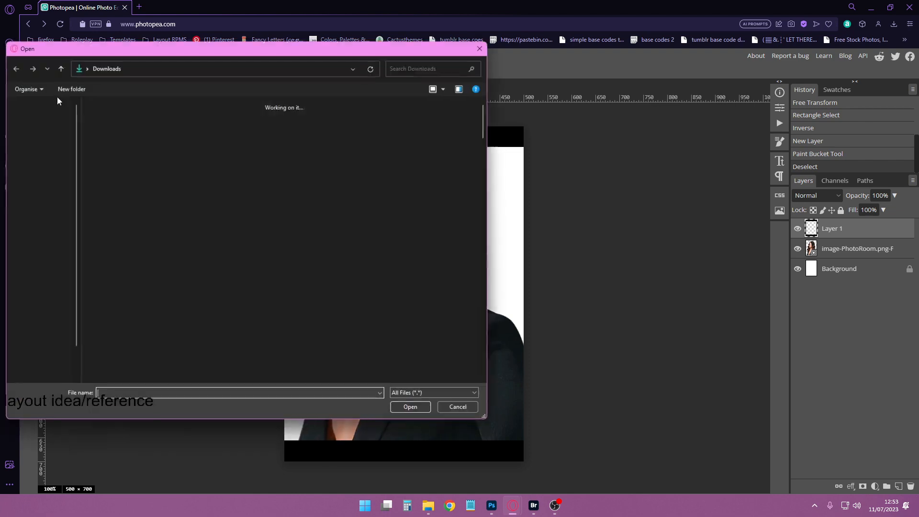
double_click(138, 178)
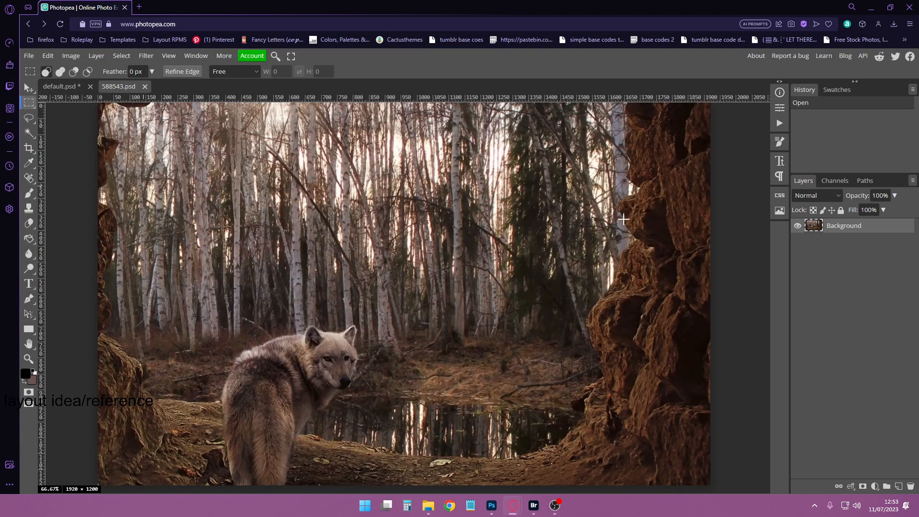
- Try to shift the wolf image with the Move tool and to detach its document into a floating window
click(29, 88)
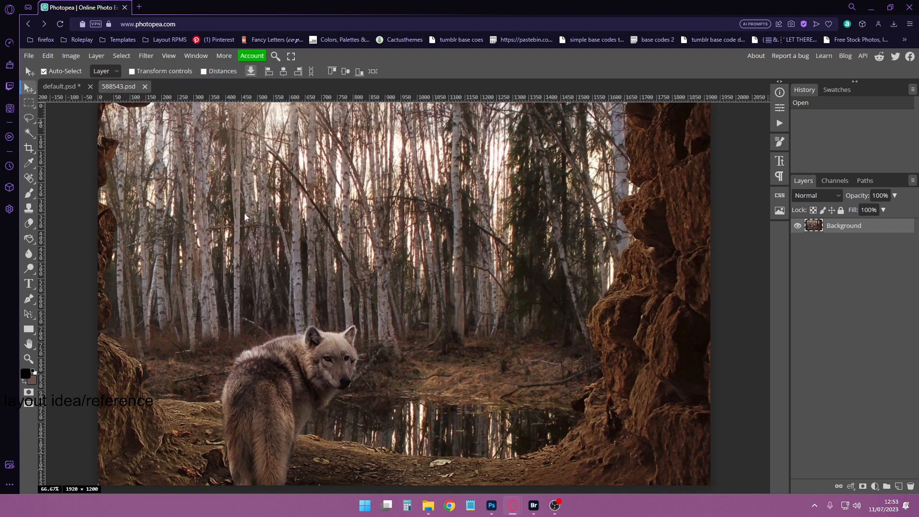
mouse_move(397, 245)
mouse_down()
mouse_move(277, 230)
mouse_move(79, 93)
mouse_move(391, 259)
mouse_move(138, 178)
mouse_move(58, 103)
mouse_move(424, 245)
mouse_move(404, 243)
mouse_up()
drag(124, 89, 155, 133)
- Copy the wolf image's background layer from document 588543.psd and paste it into default.psd
right_click(848, 225)
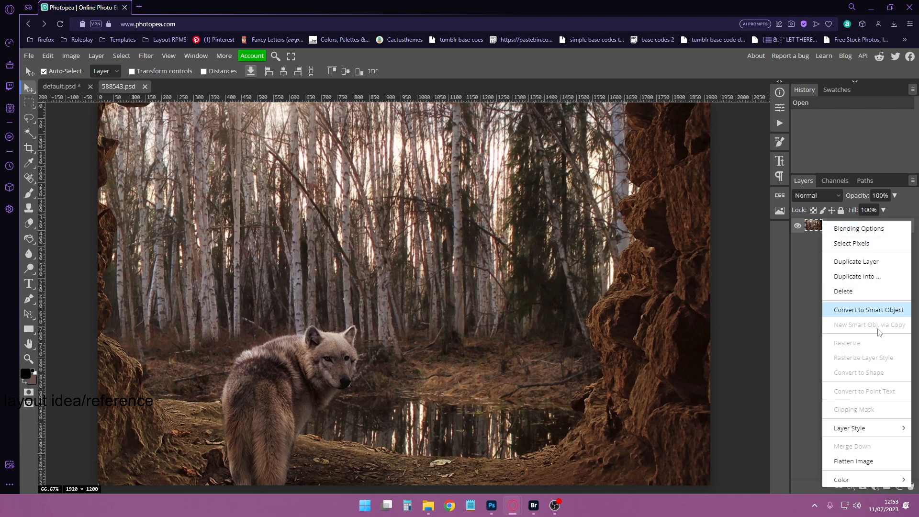
click(805, 268)
click(48, 56)
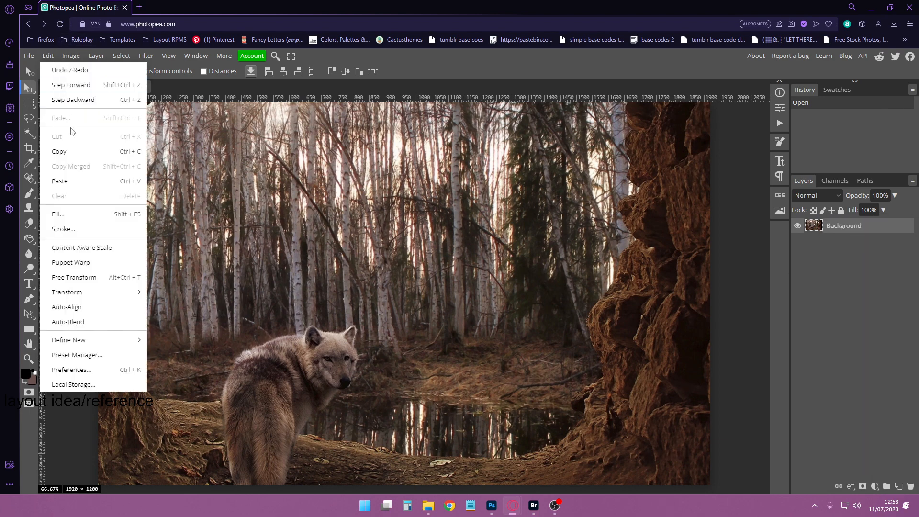
click(75, 150)
click(73, 86)
click(48, 56)
mouse_move(32, 58)
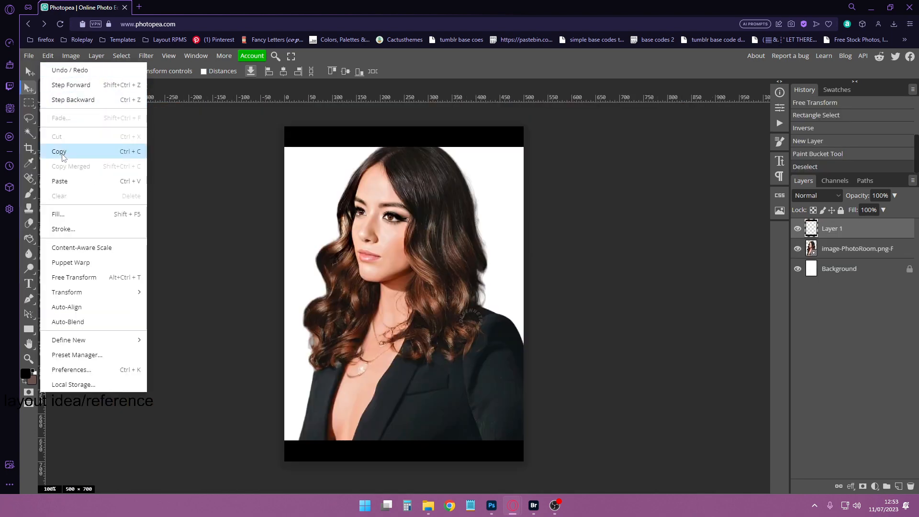
click(60, 181)
- Scale the pasted wolf image to about 56.77% with Free Transform, keeping the wolf inside the canvas
click(48, 56)
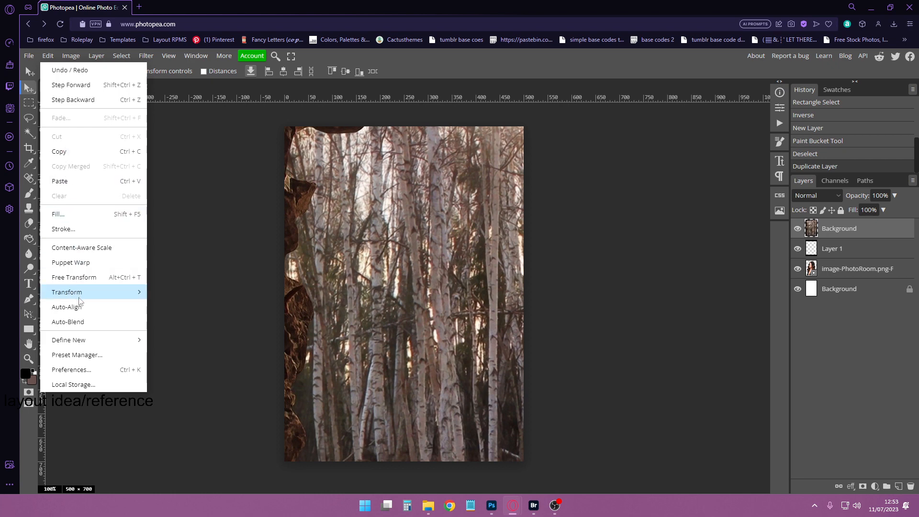
click(82, 278)
drag(283, 328, 245, 310)
drag(434, 329, 390, 311)
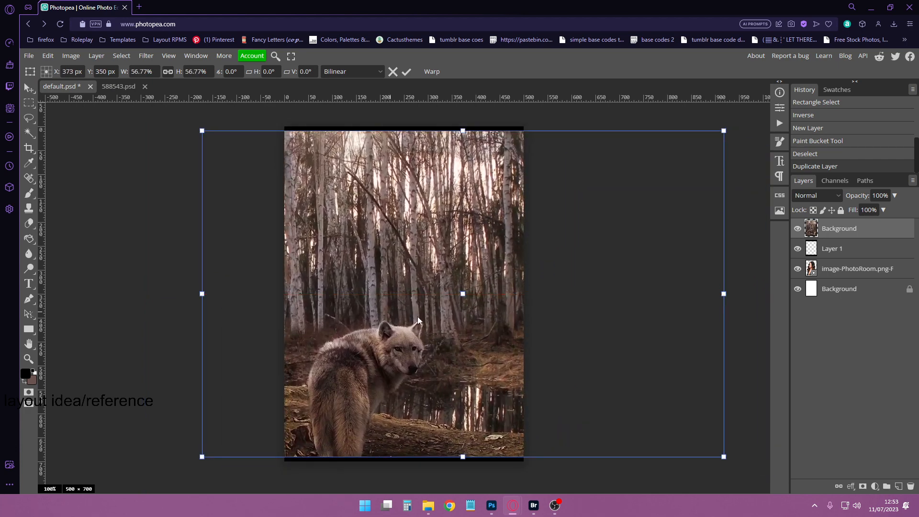
- Place the wolf layer behind the portrait, nudge the portrait sideways and shift the forest so the wolf peeks out beside her
drag(841, 231, 800, 287)
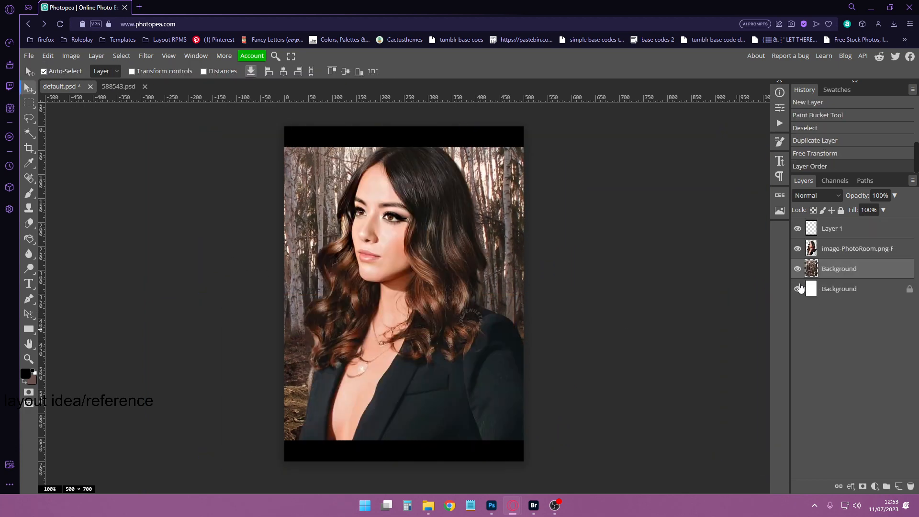
mouse_move(454, 237)
mouse_down()
mouse_move(440, 235)
mouse_move(462, 229)
mouse_up()
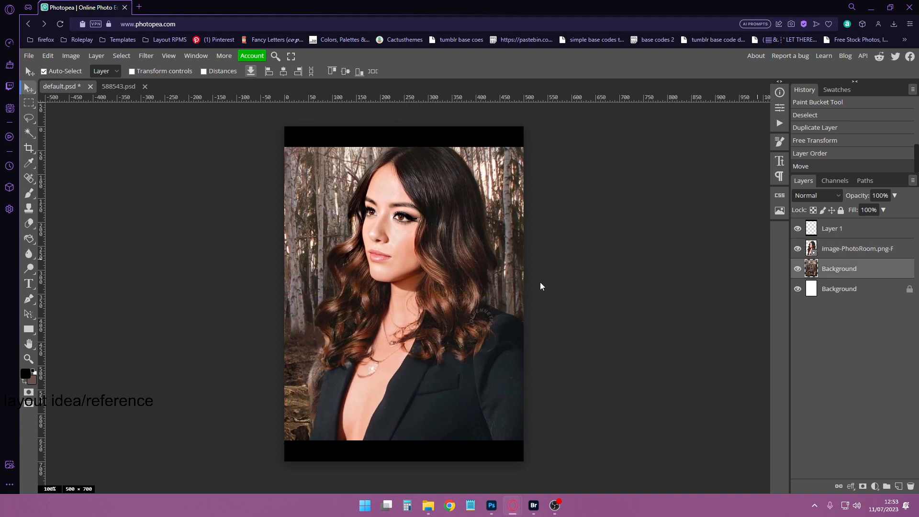
drag(307, 189, 220, 189)
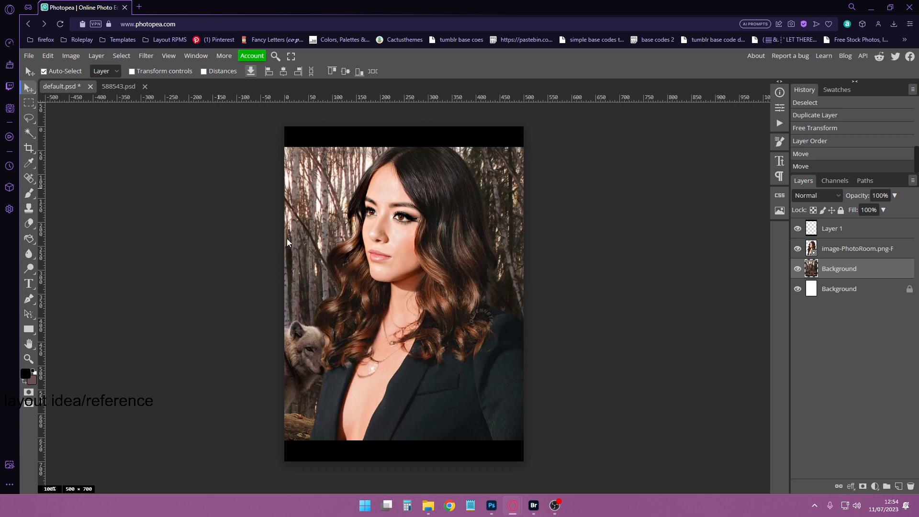
- Open handsup_byvilecrown.psd from the Downloads folder and close the 588543.psd document
click(29, 55)
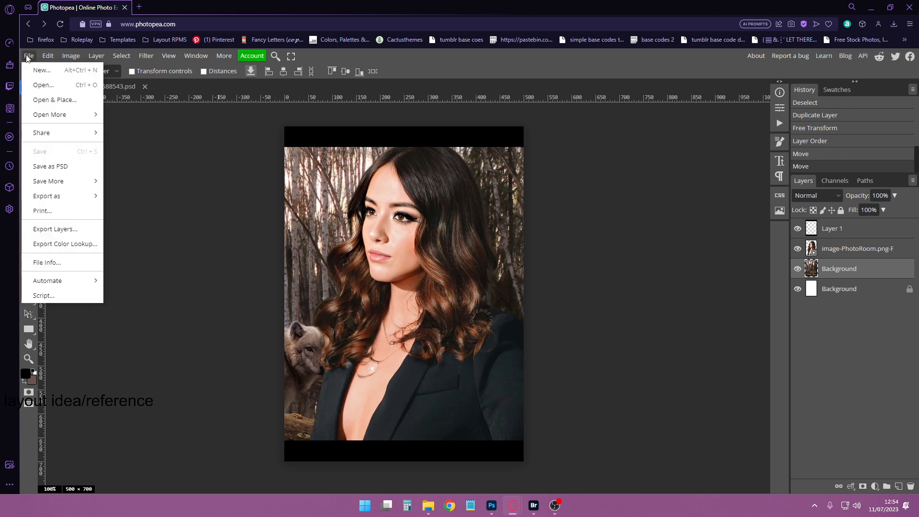
click(44, 86)
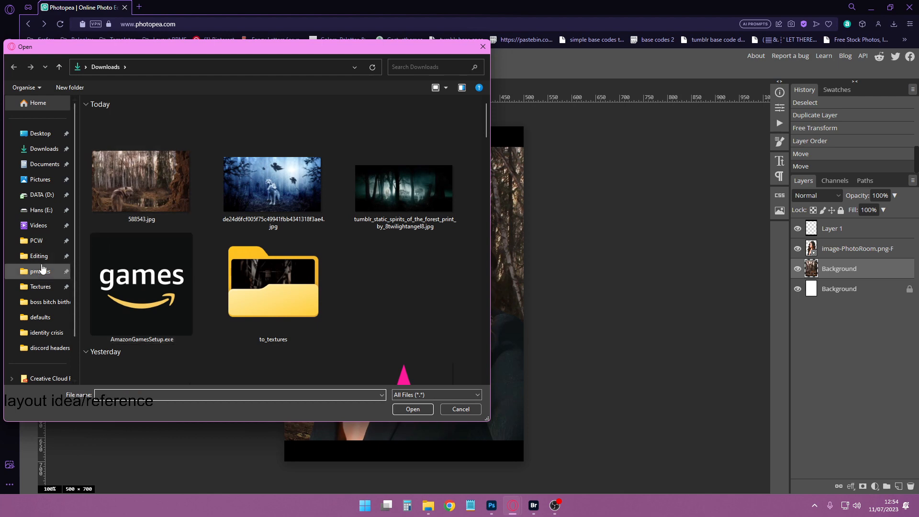
scroll(173, 268, down, 5)
scroll(172, 268, down, 1)
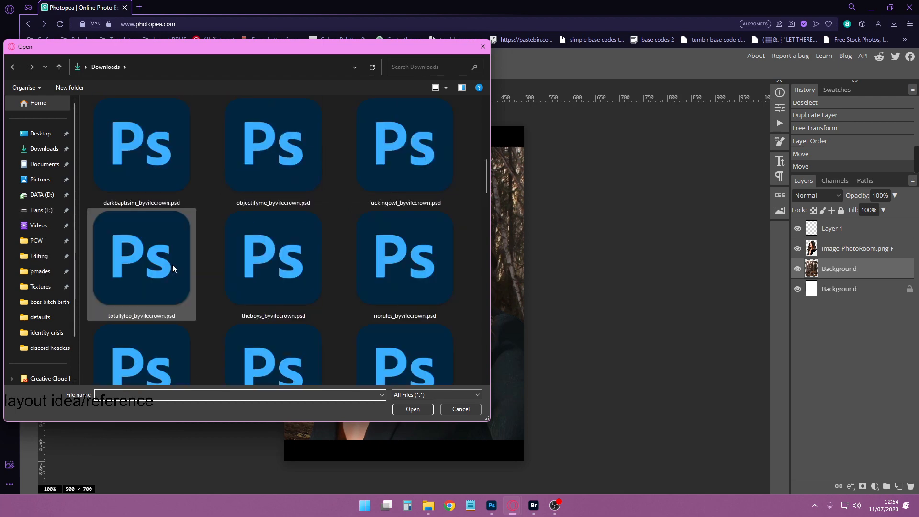
scroll(175, 268, up, 2)
scroll(184, 267, down, 1)
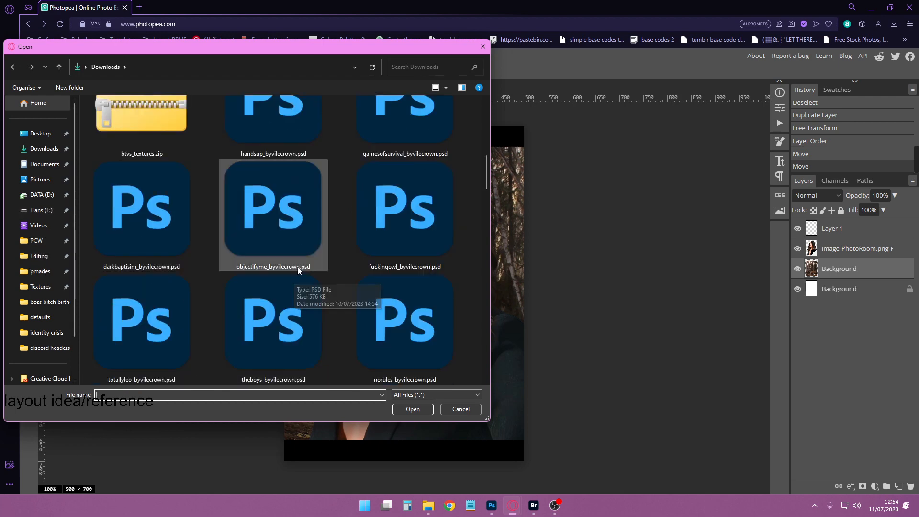
scroll(268, 196, up, 1)
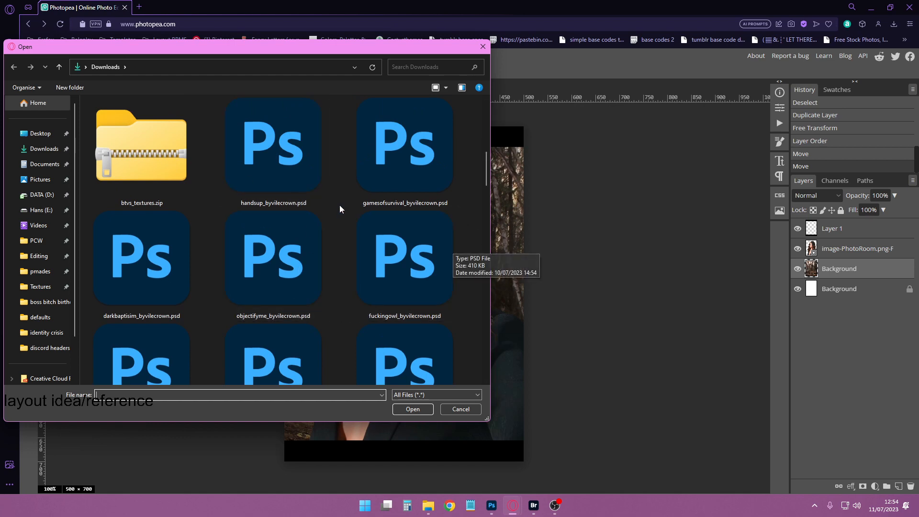
double_click(292, 163)
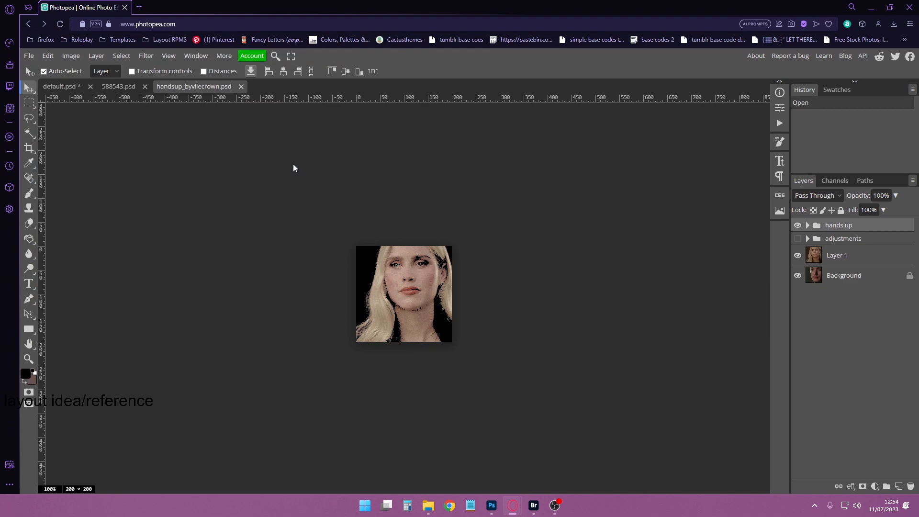
click(128, 90)
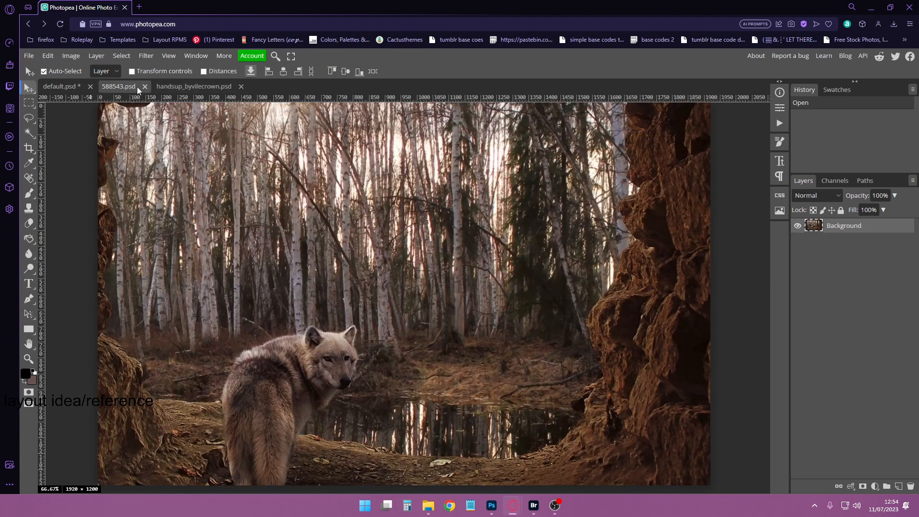
click(144, 87)
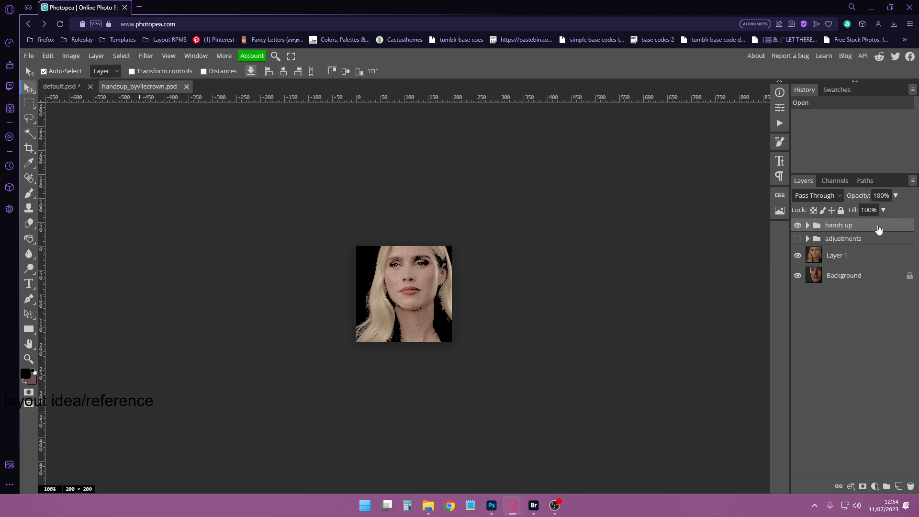
- Copy the hands up group into default.psd and place it between the portrait layer and Layer 1
drag(878, 230, 70, 86)
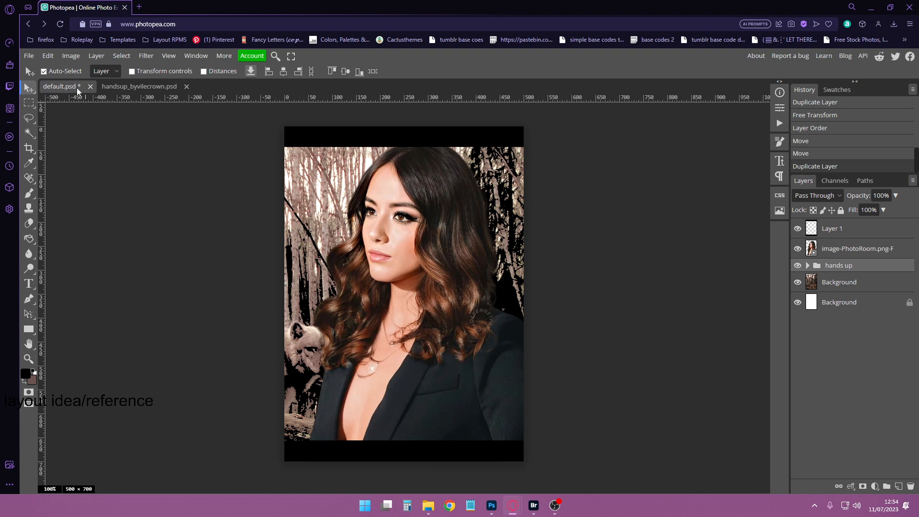
drag(868, 266, 863, 239)
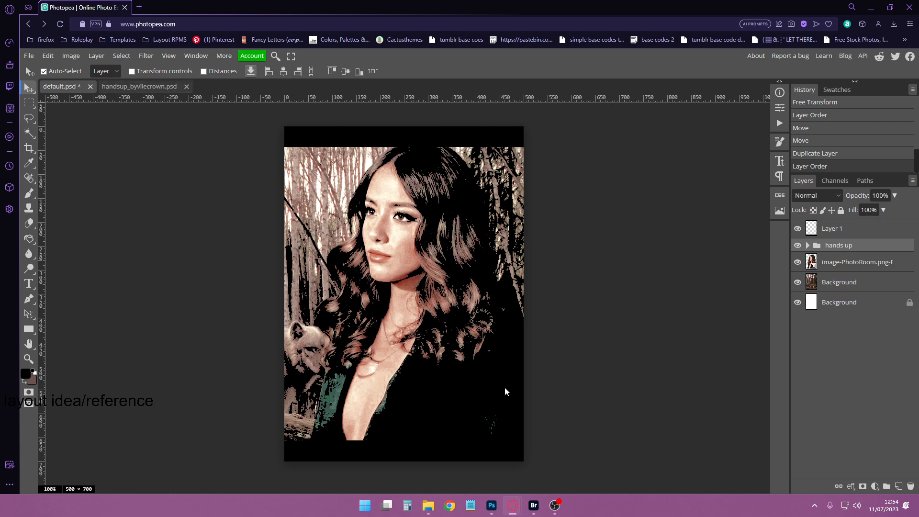
- Switch to Photoshop, create a document from the 500 x 700 px defaults preset, float it in its own window and close it
click(491, 505)
click(20, 6)
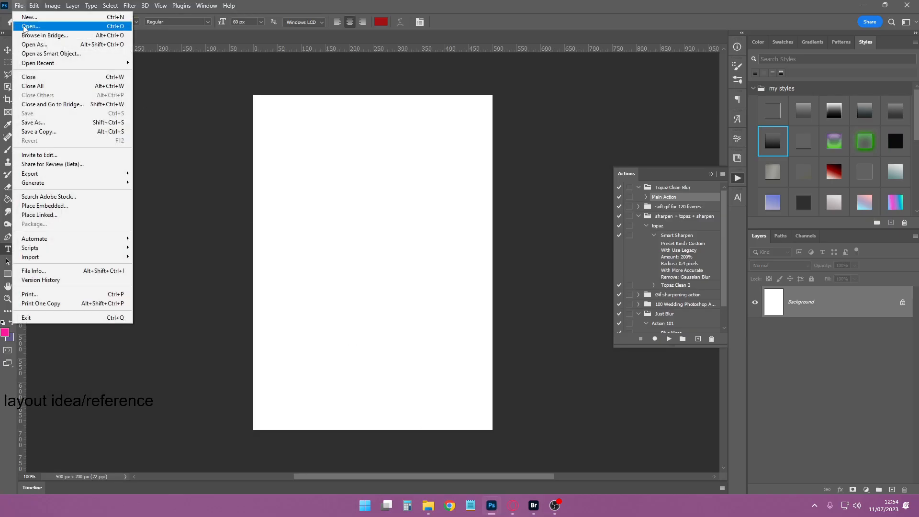
click(29, 16)
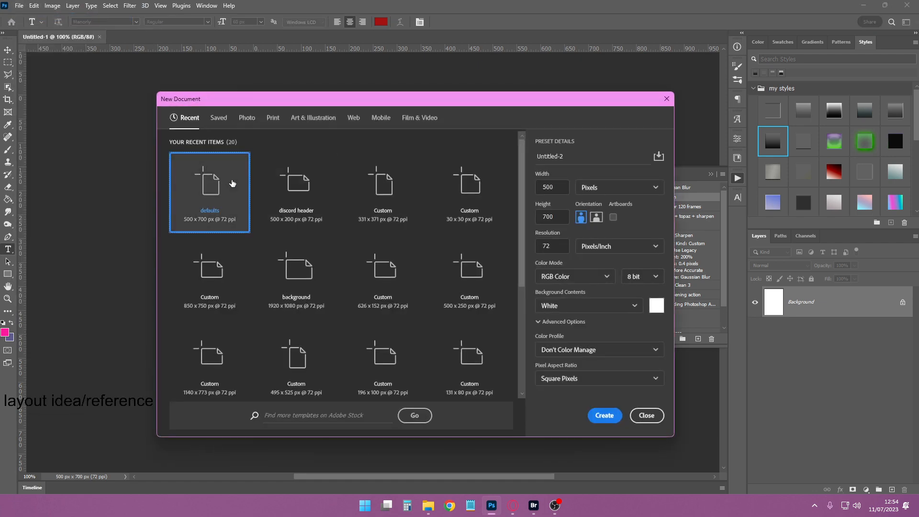
double_click(232, 183)
drag(159, 37, 227, 163)
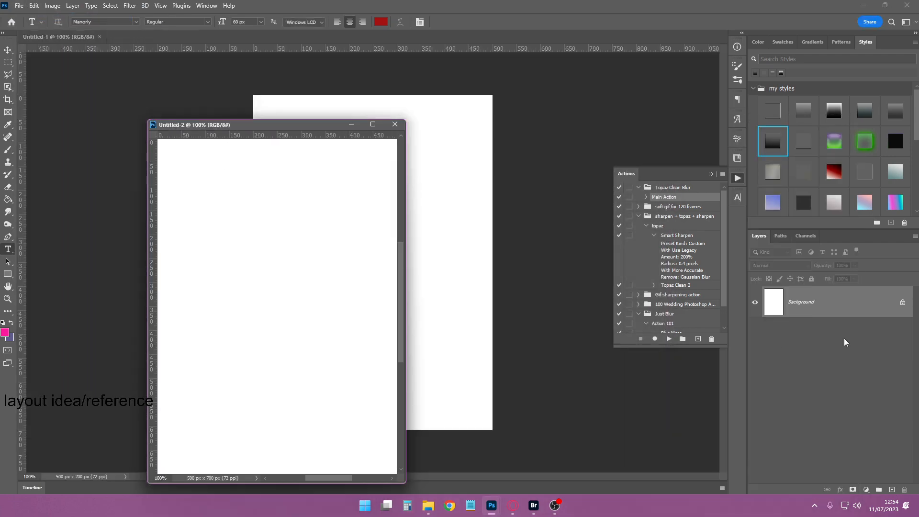
click(394, 124)
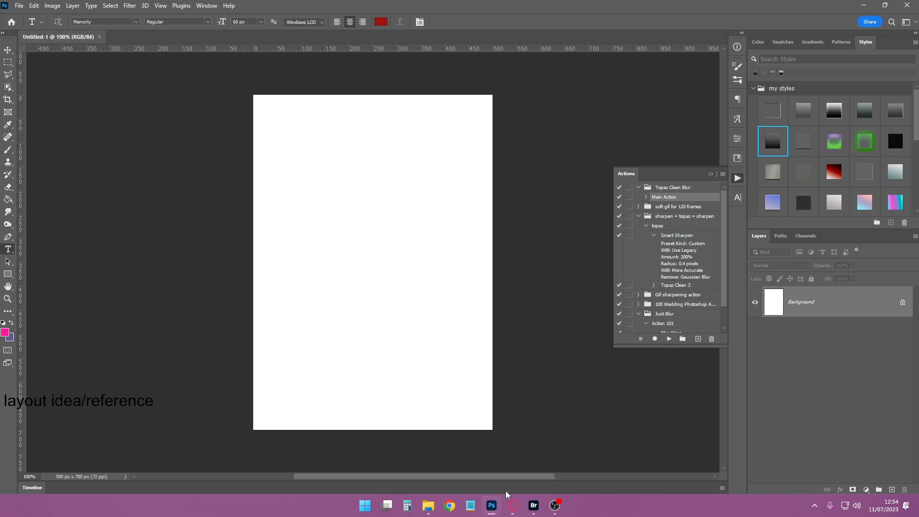
- Switch back to Photopea and try to carry the hands up group out of handsup_byvilecrown.psd again
mouse_move(513, 505)
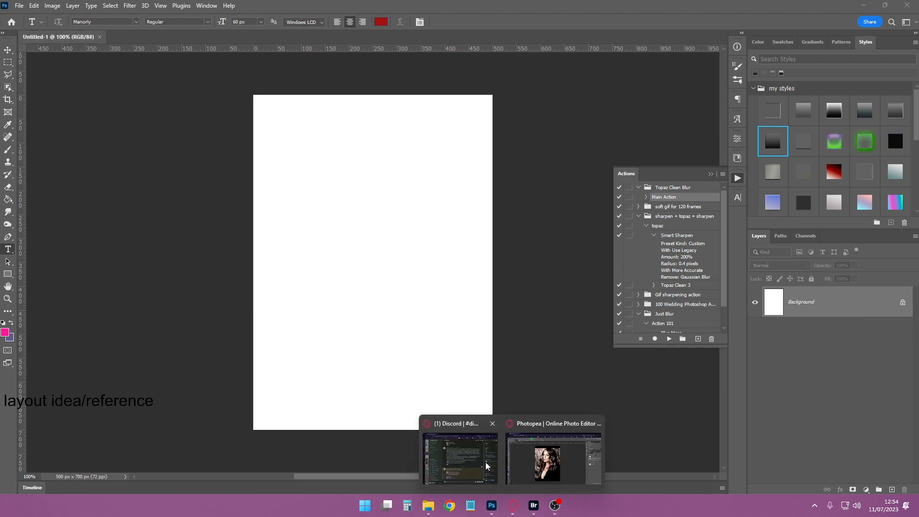
click(568, 470)
click(142, 84)
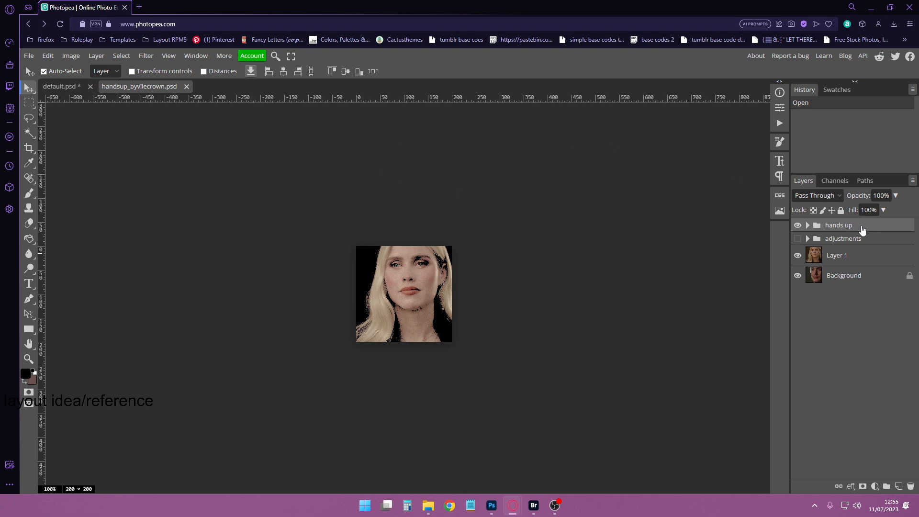
drag(849, 225, 549, 237)
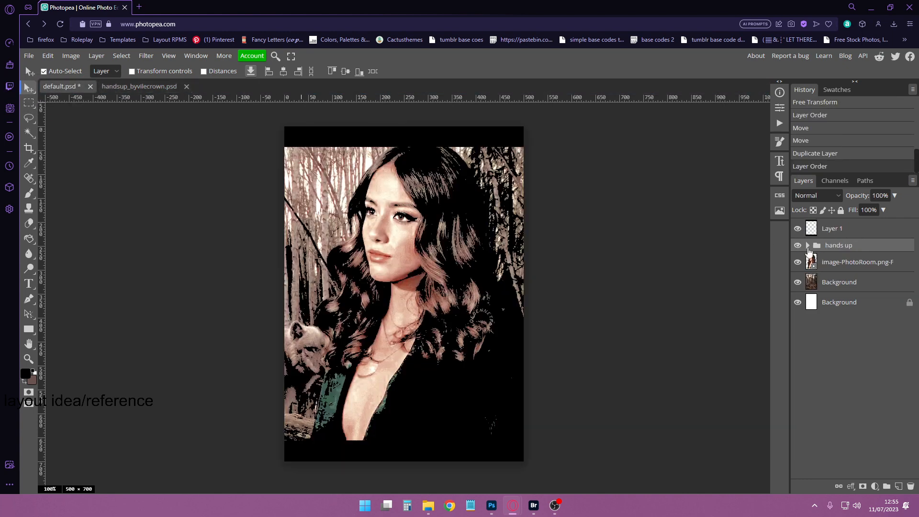
- Copy the adjustments group from handsup_byvilecrown.psd into default.psd
click(163, 83)
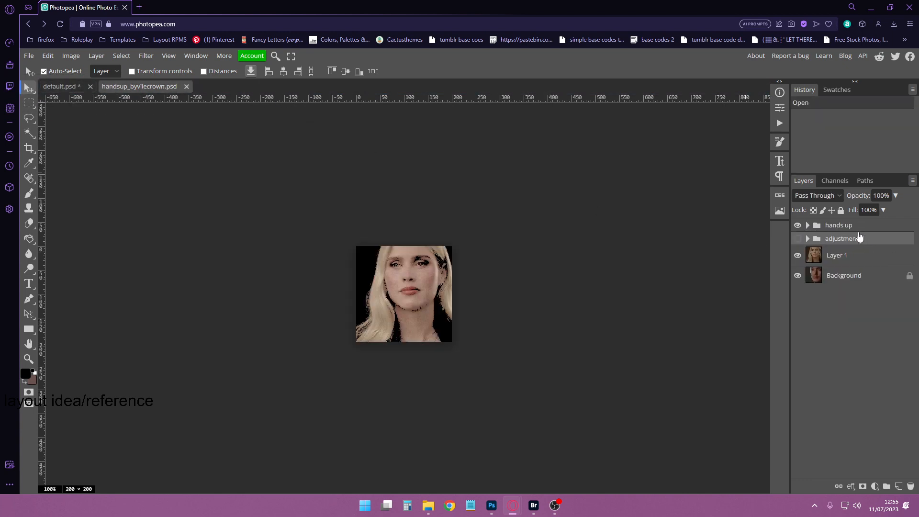
drag(804, 239, 53, 84)
click(54, 87)
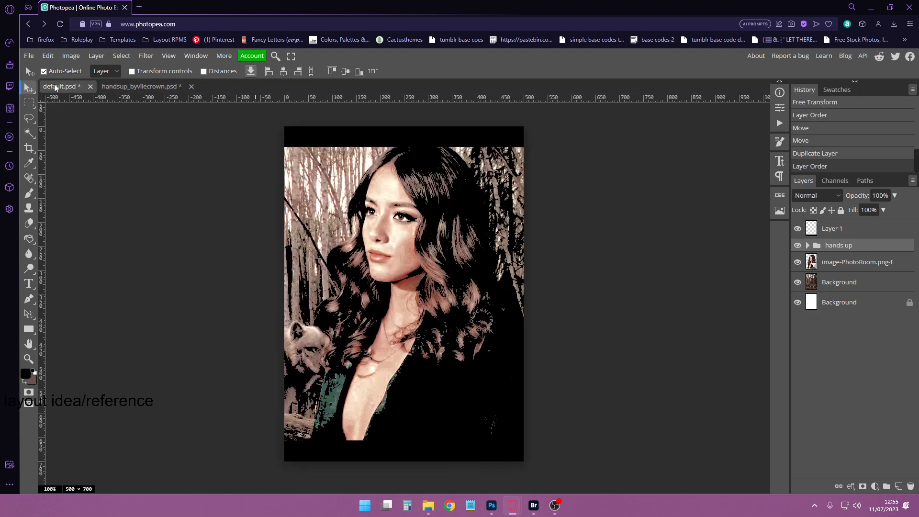
click(115, 86)
drag(871, 239, 70, 86)
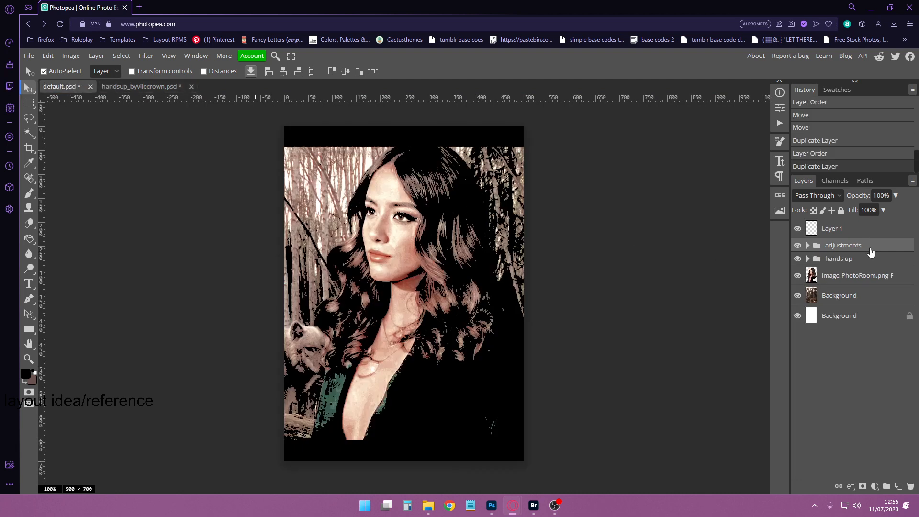
drag(873, 254, 872, 260)
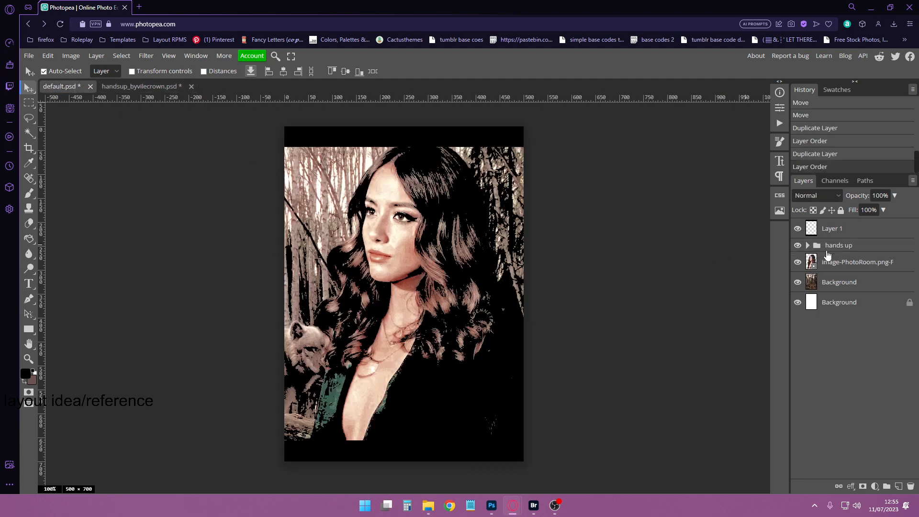
key(ctrl+z)
key(ctrl+shift+z)
key(ctrl+z)
- Place the adjustments group directly below the hands up group, above the portrait layer
drag(859, 244, 863, 265)
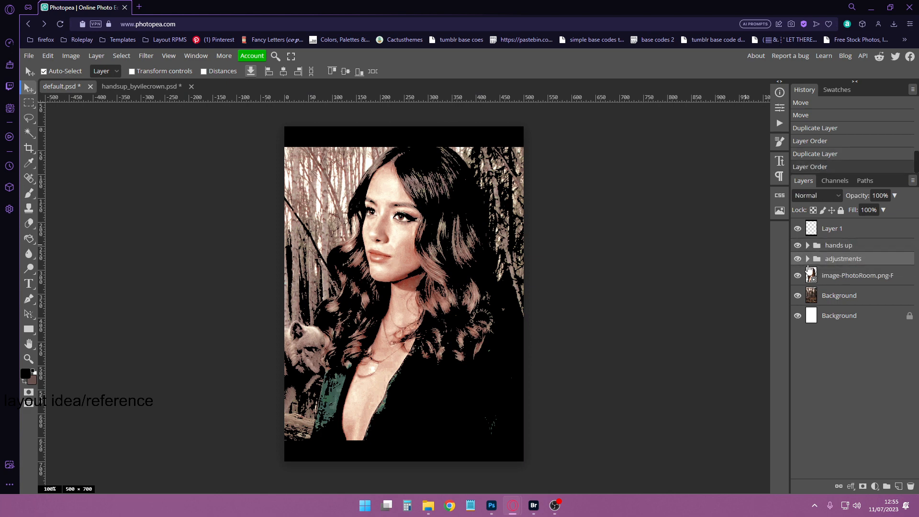
- Preview the adjustments group's brighten, darken, more green, less green, less orange and skintone correction layers one at a time
click(808, 258)
click(797, 295)
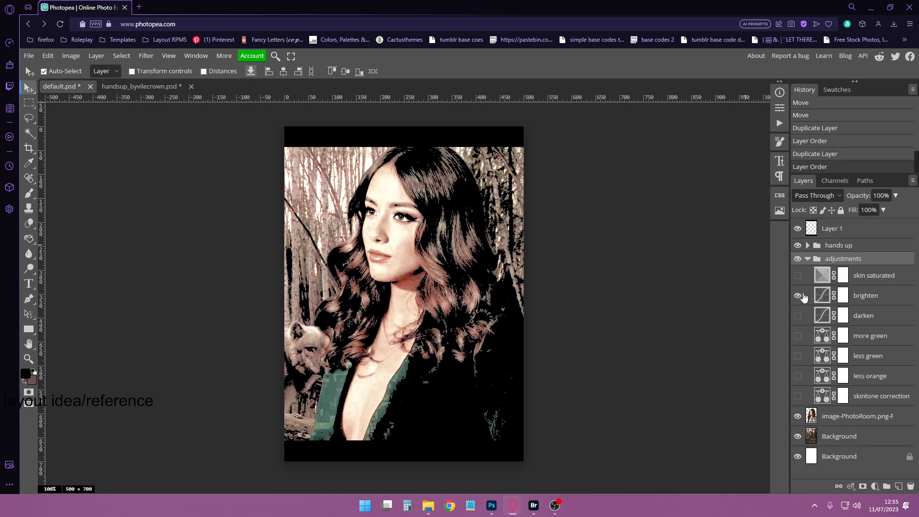
click(802, 297)
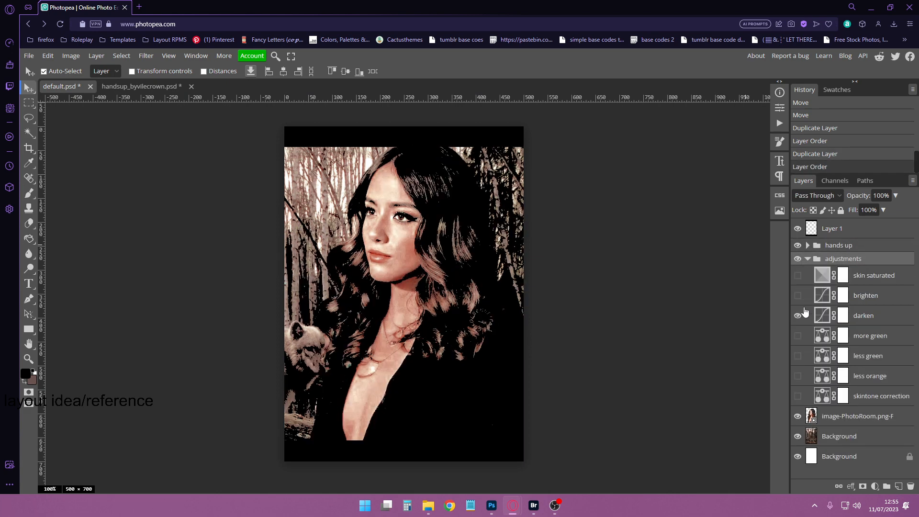
click(798, 337)
click(798, 338)
click(798, 356)
click(798, 355)
click(799, 375)
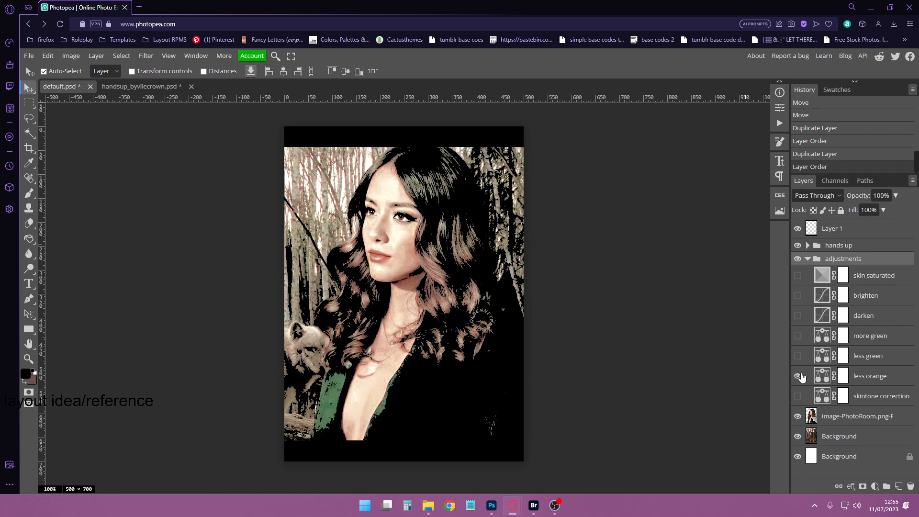
click(799, 376)
click(799, 396)
click(800, 396)
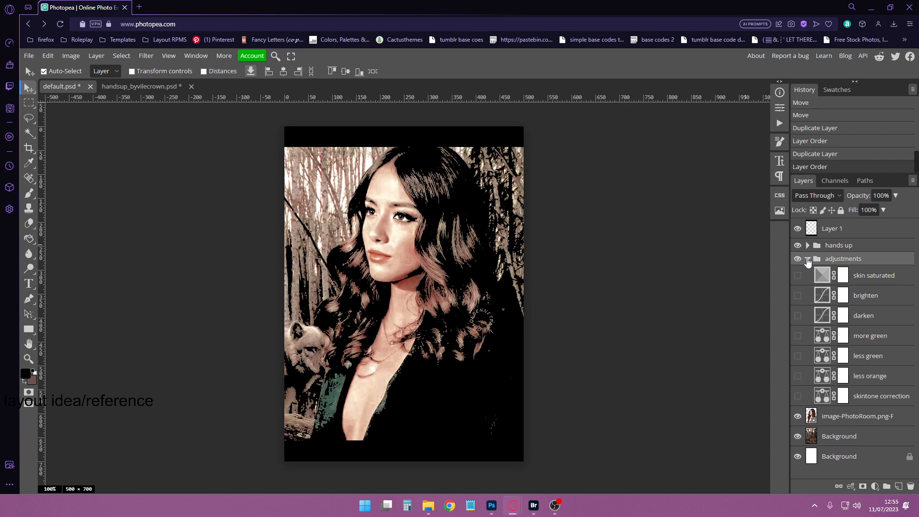
click(808, 259)
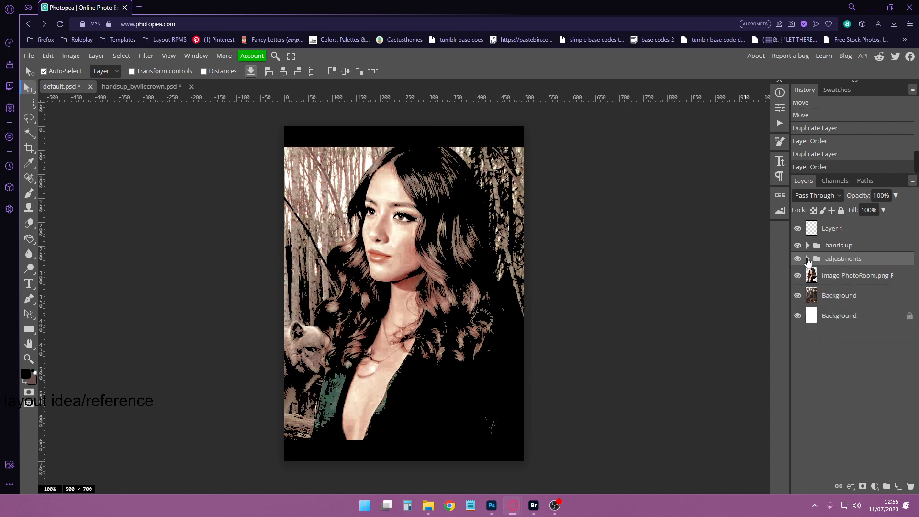
- Flatten the image and export it as a 500 × 700 px PNG named default at 80% quality
right_click(850, 318)
click(796, 466)
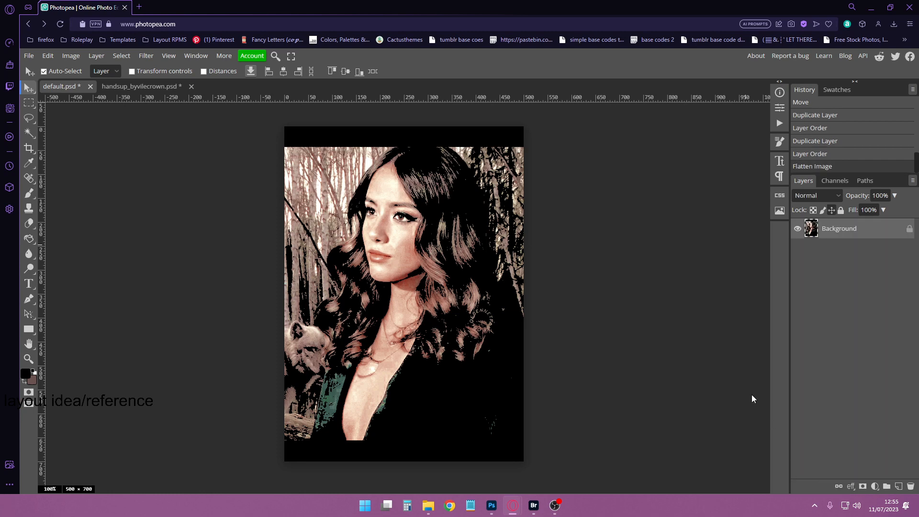
click(29, 56)
mouse_move(74, 202)
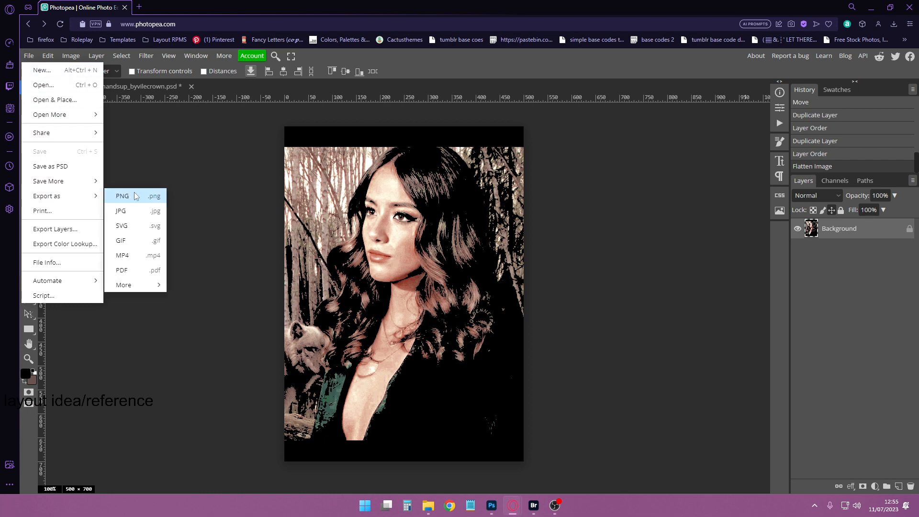
click(134, 194)
drag(205, 138, 407, 141)
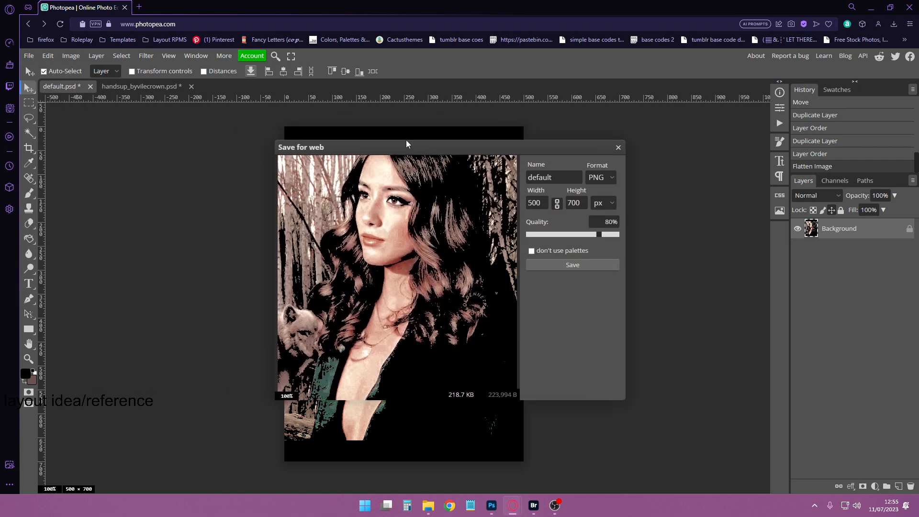
click(579, 293)
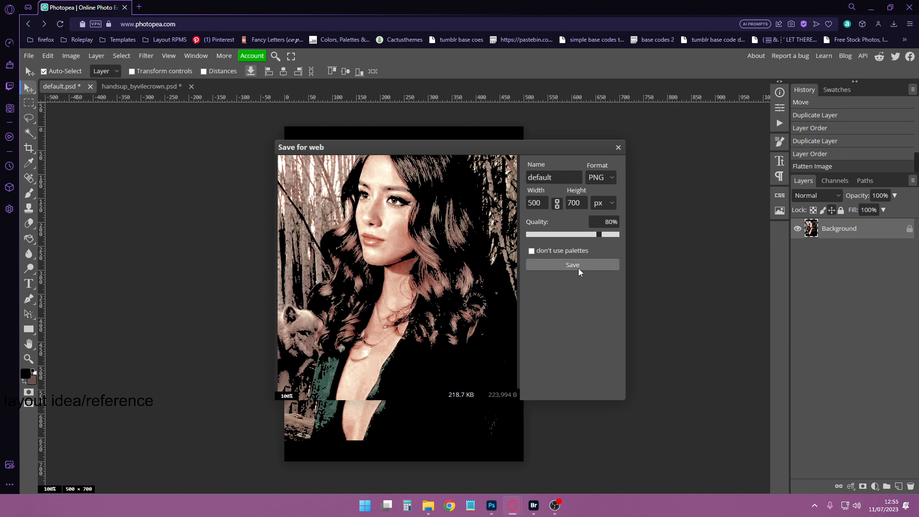
click(578, 266)
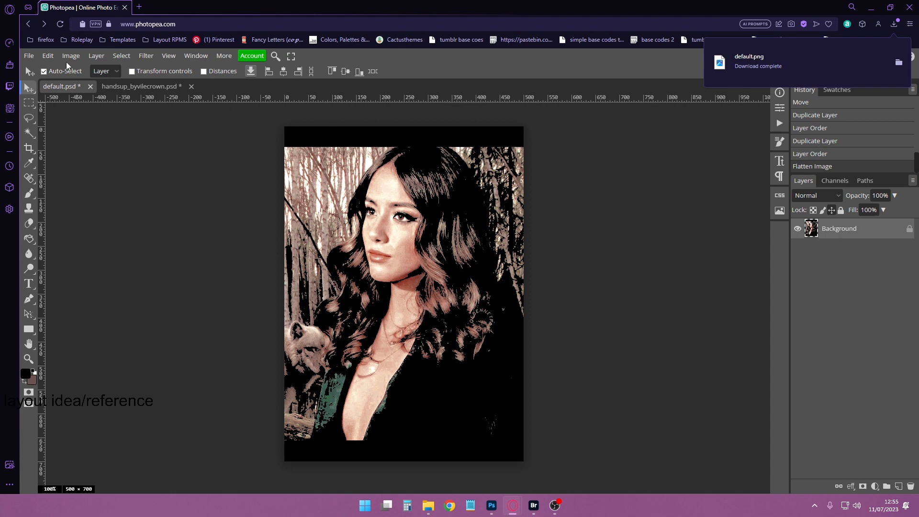
- Review the available save and export formats and open the PNG export settings again without saving
click(32, 56)
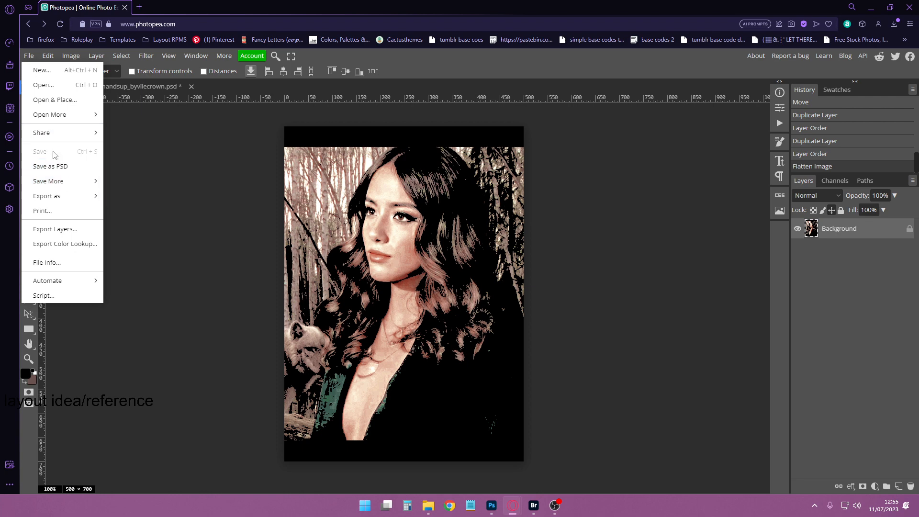
mouse_move(75, 196)
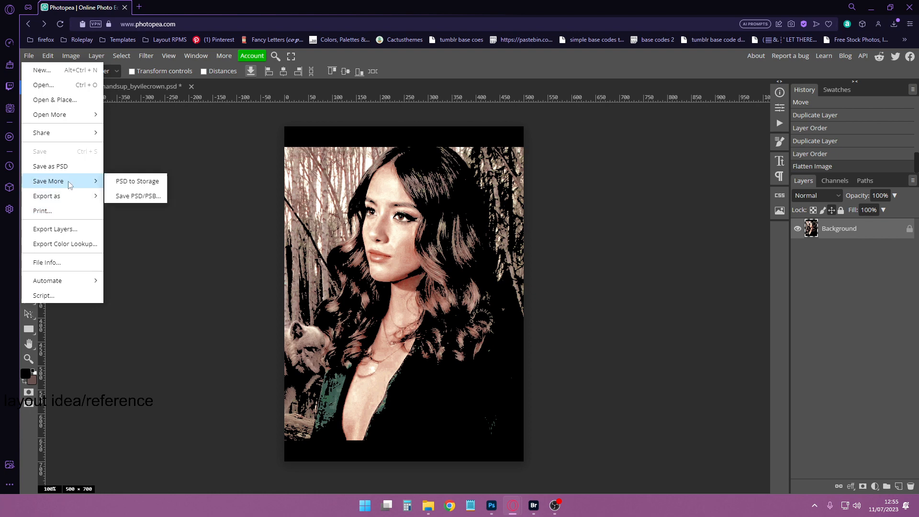
click(208, 105)
click(29, 55)
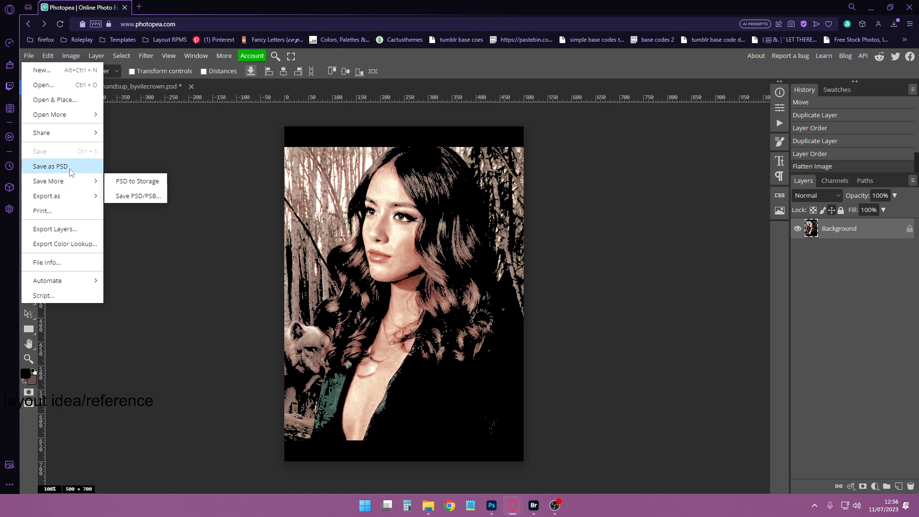
mouse_move(71, 198)
click(135, 198)
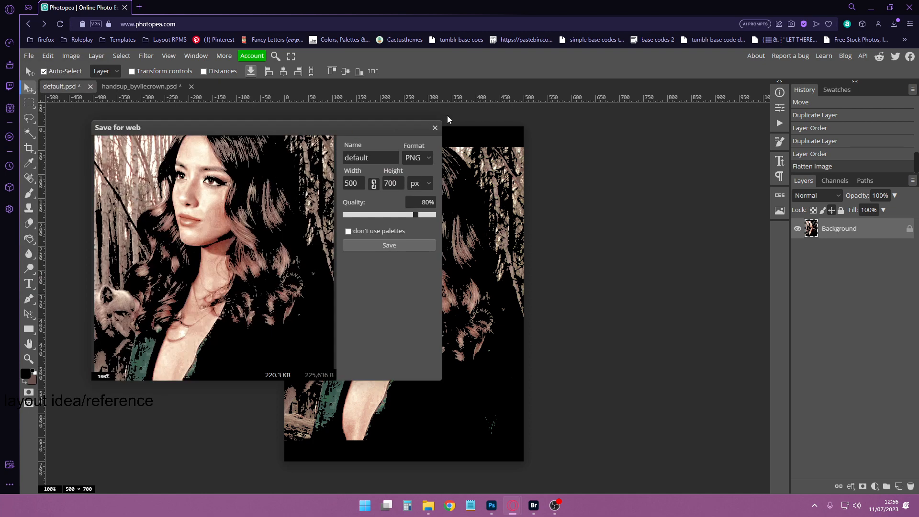
click(434, 128)
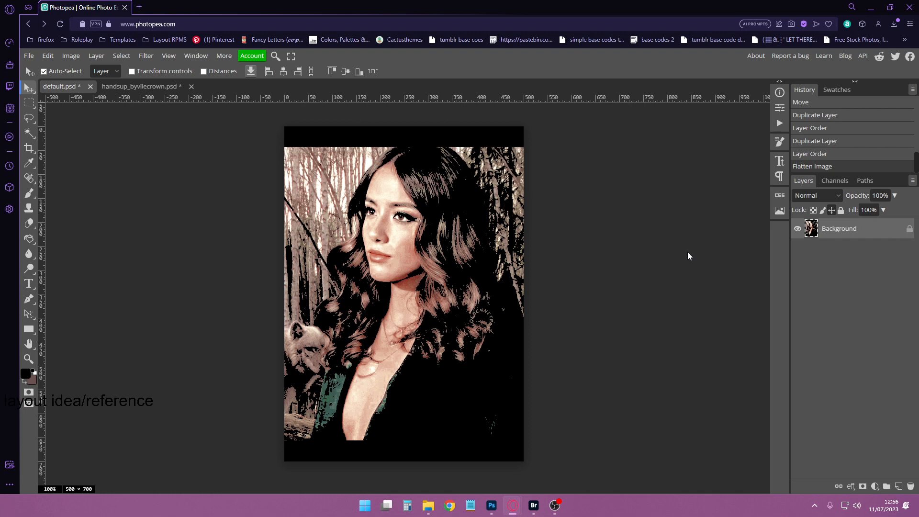
- Swap the foreground and background colours and start a text layer over the trees above the wolf
click(29, 283)
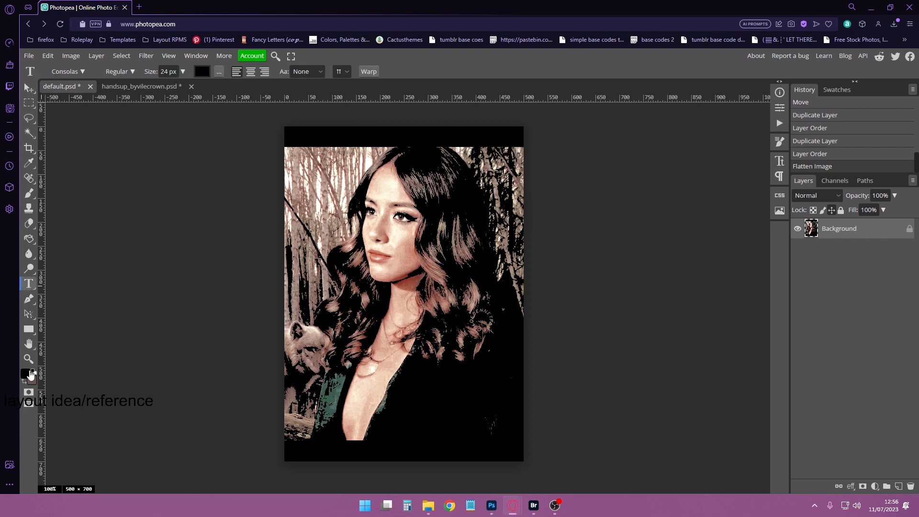
click(33, 371)
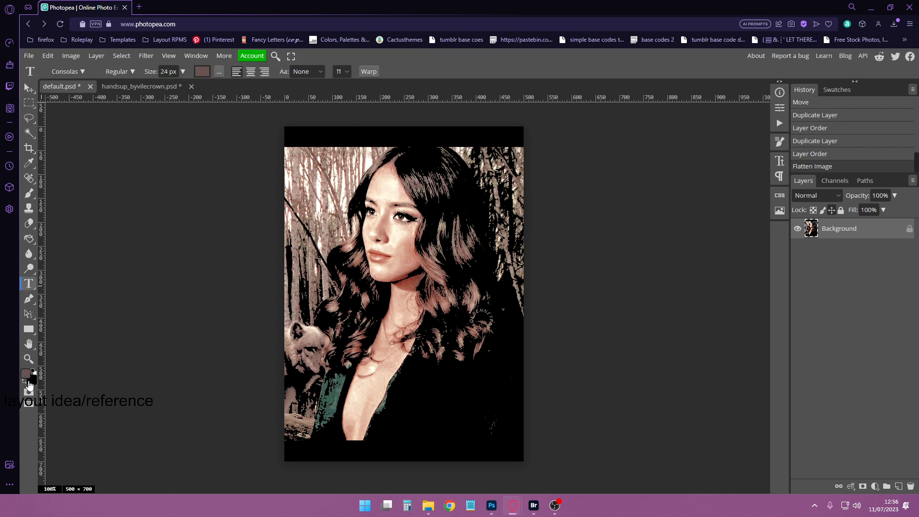
click(308, 298)
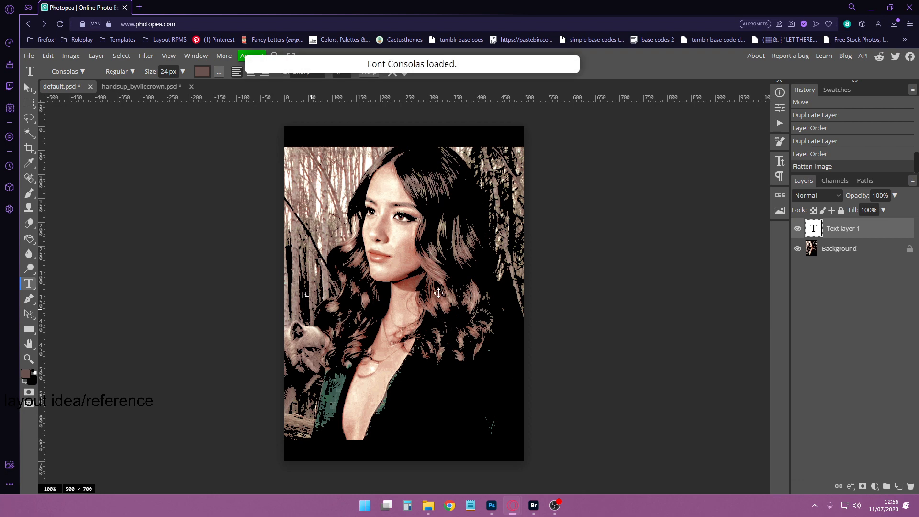
- Examine the font list and its local fonts filter, keeping Consolas as the font
click(83, 72)
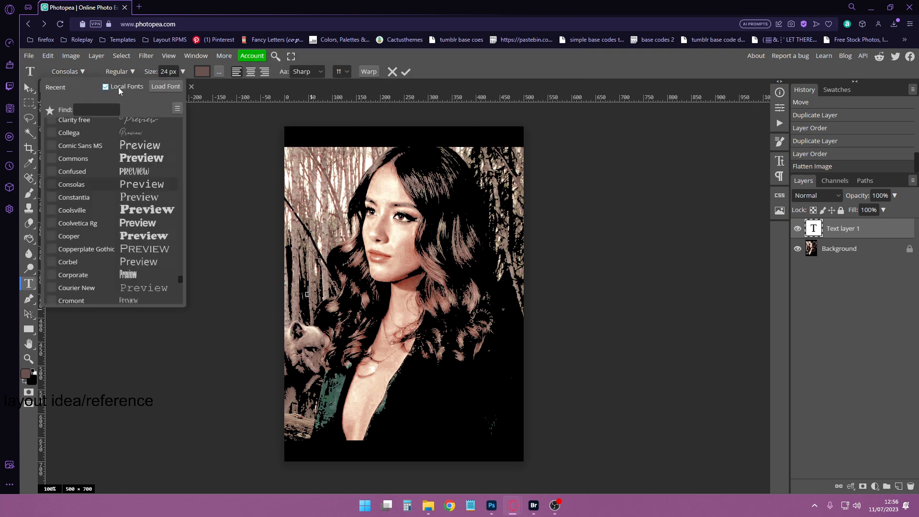
click(105, 87)
click(105, 88)
click(118, 105)
click(143, 187)
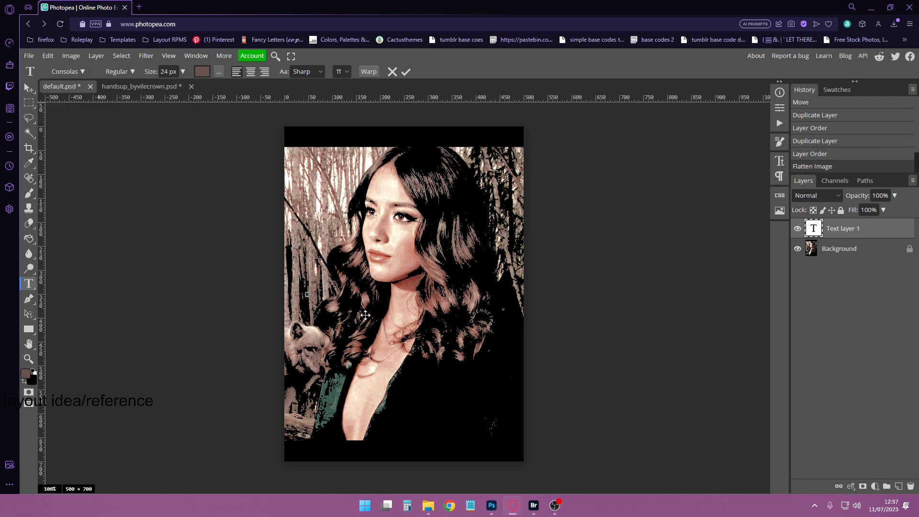
- Enter the word "vietato" and set its tracking to 466% and its leading to 29 px
text(welcome)
key(ctrl+a)
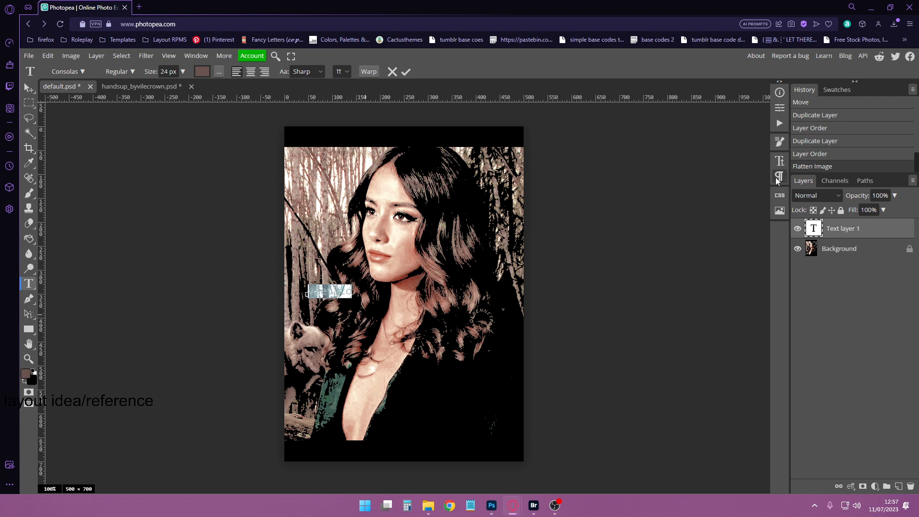
click(780, 161)
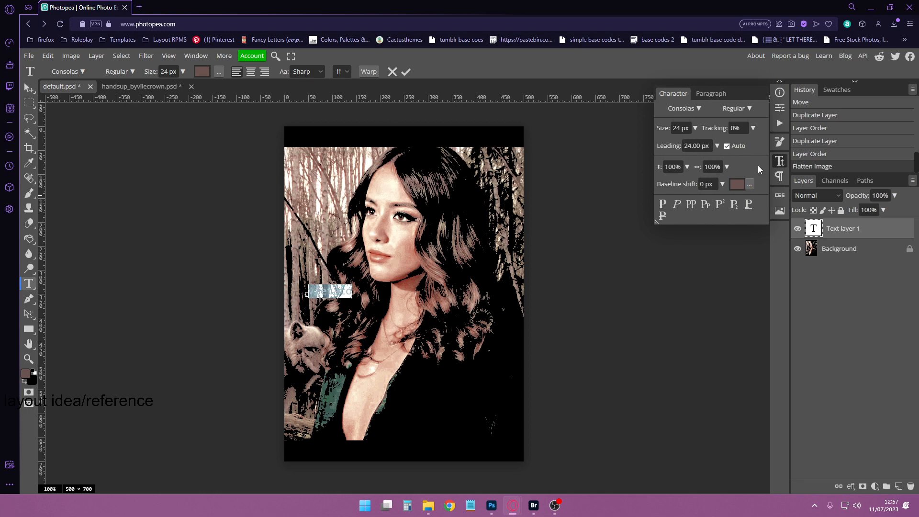
click(752, 128)
mouse_move(722, 143)
mouse_down()
mouse_move(749, 145)
mouse_move(729, 144)
mouse_up()
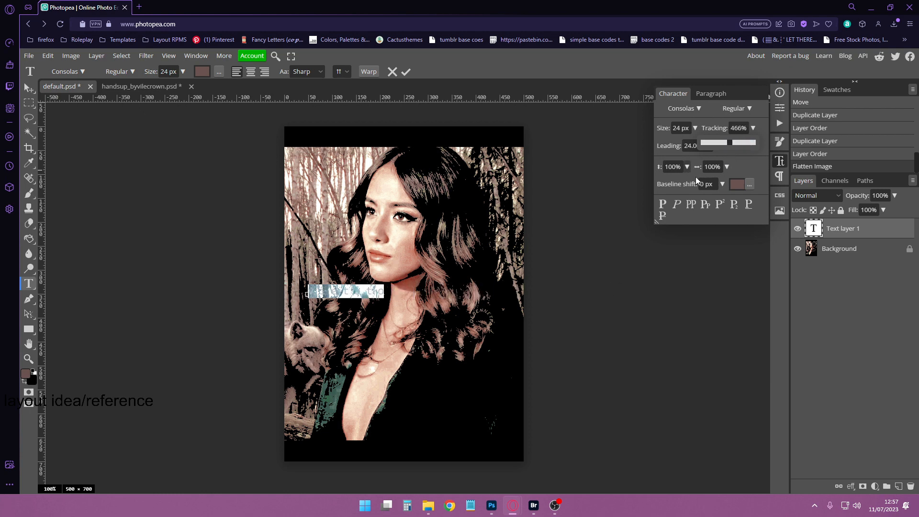
drag(719, 145, 696, 164)
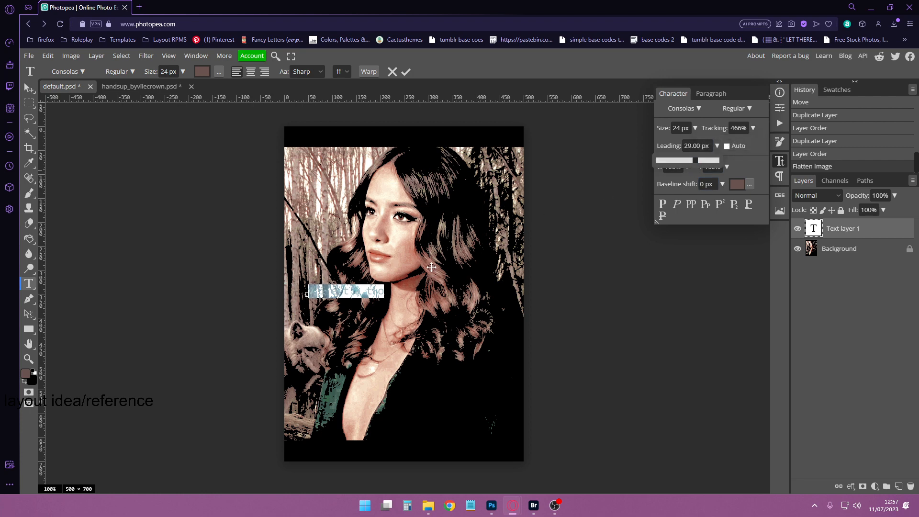
- Set the text colour to white (#ffffff)
drag(386, 294, 288, 303)
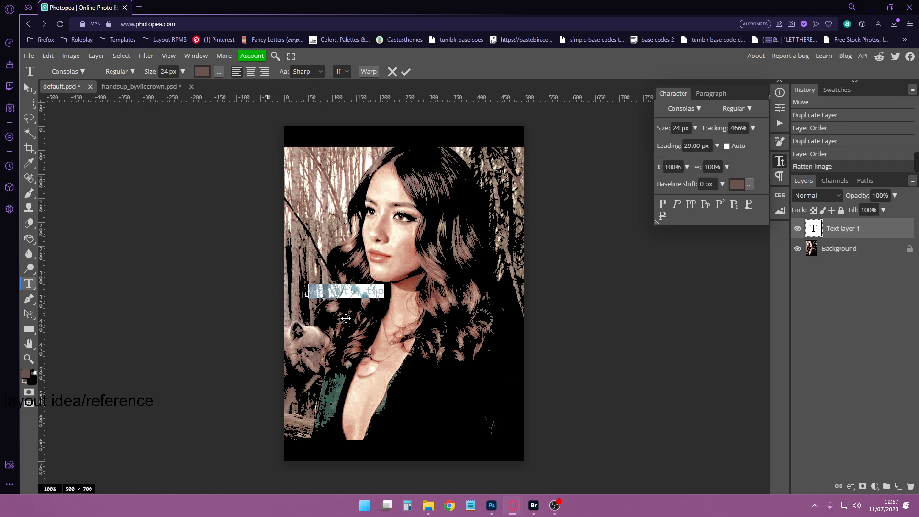
click(737, 183)
drag(126, 176, 79, 123)
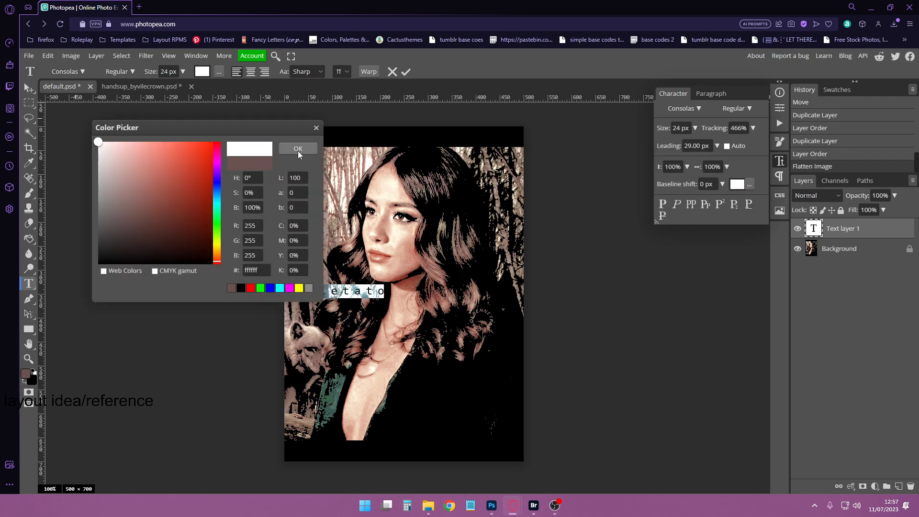
click(298, 149)
- Replace the word on the text layer with "blackstars"
click(373, 297)
drag(383, 294, 248, 287)
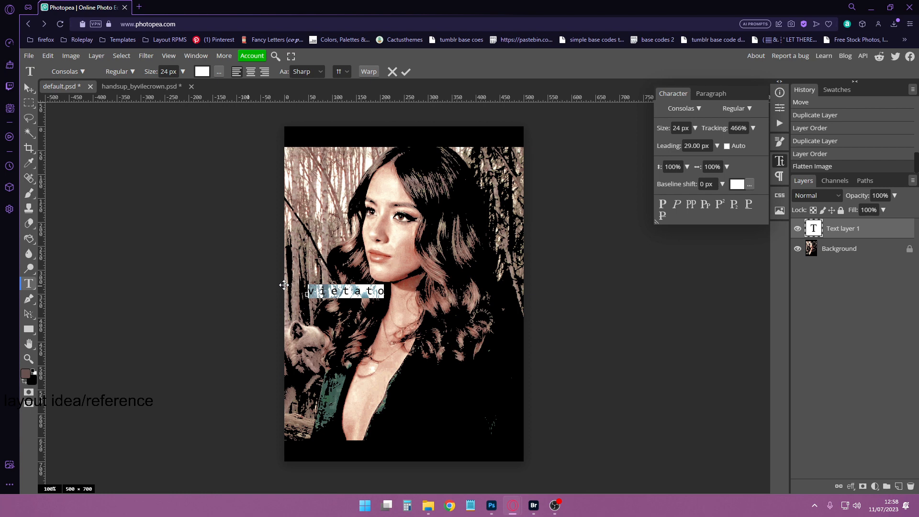
click(367, 294)
double_click(358, 292)
text(blackstars)
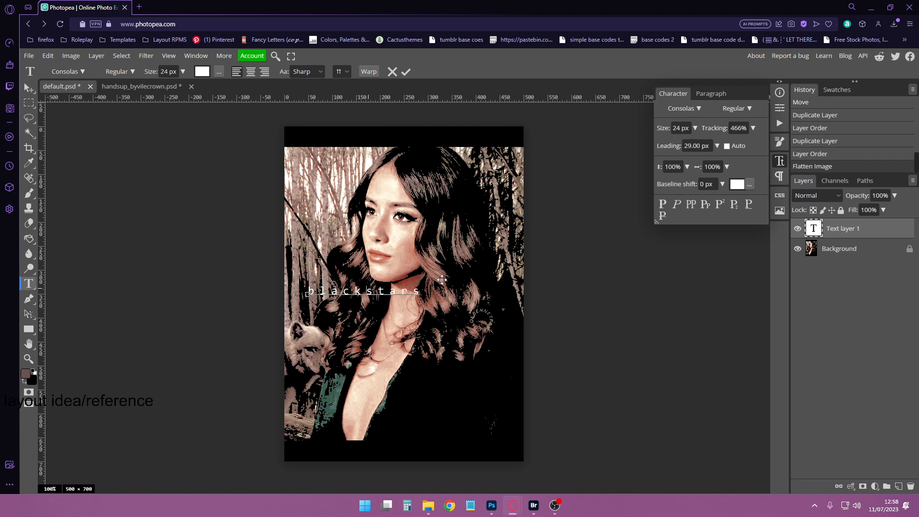
- Set the leading of the whole "blackstars" text to 32 px
key(ctrl+a)
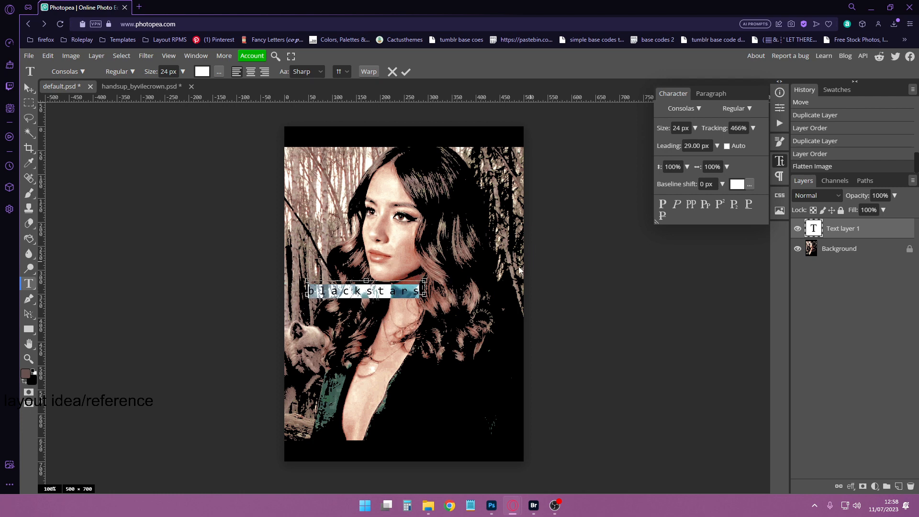
click(717, 147)
drag(700, 161, 696, 161)
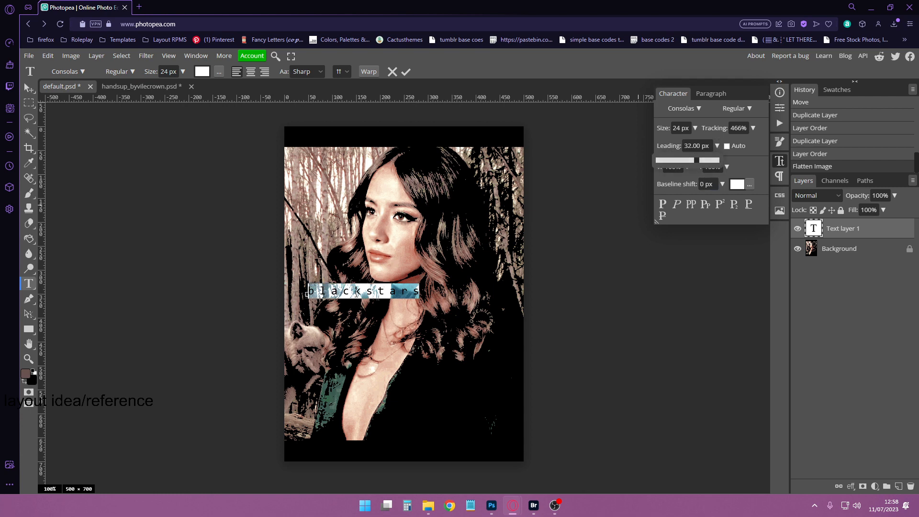
- Split the text into two lines, with "black" above "stars"
click(356, 294)
key(BackSpace)
key(Return)
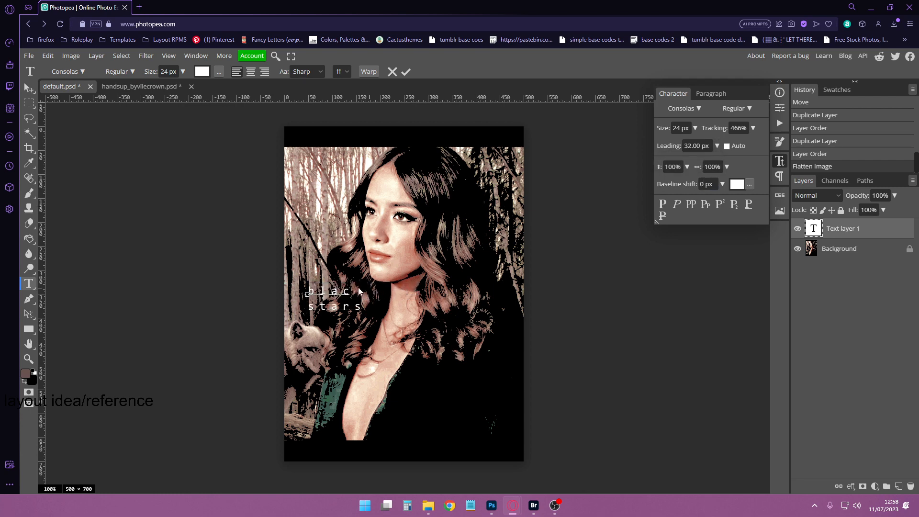
click(349, 291)
text(k)
- Tighten the leading of the two text lines to 15 px
click(371, 311)
key(ctrl+a)
click(717, 145)
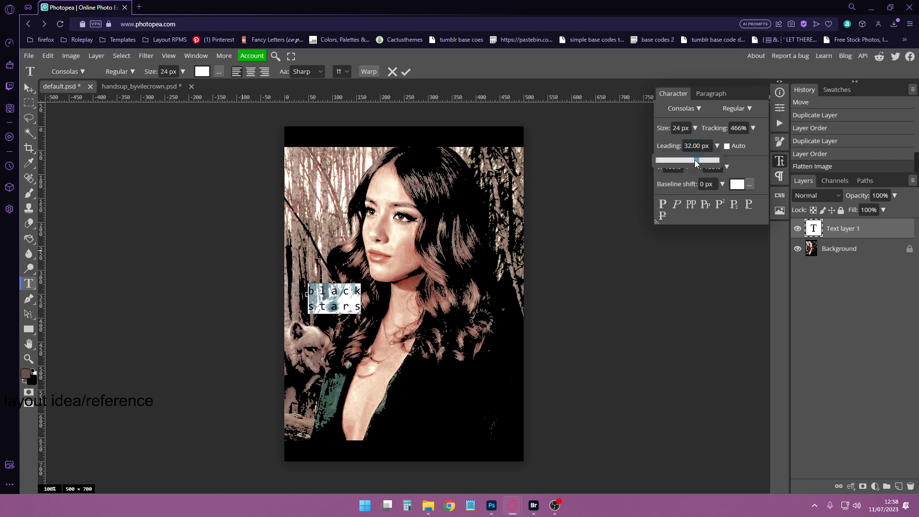
mouse_move(696, 162)
mouse_down()
mouse_move(713, 167)
mouse_move(677, 167)
mouse_move(750, 165)
mouse_move(673, 167)
mouse_move(687, 170)
mouse_up()
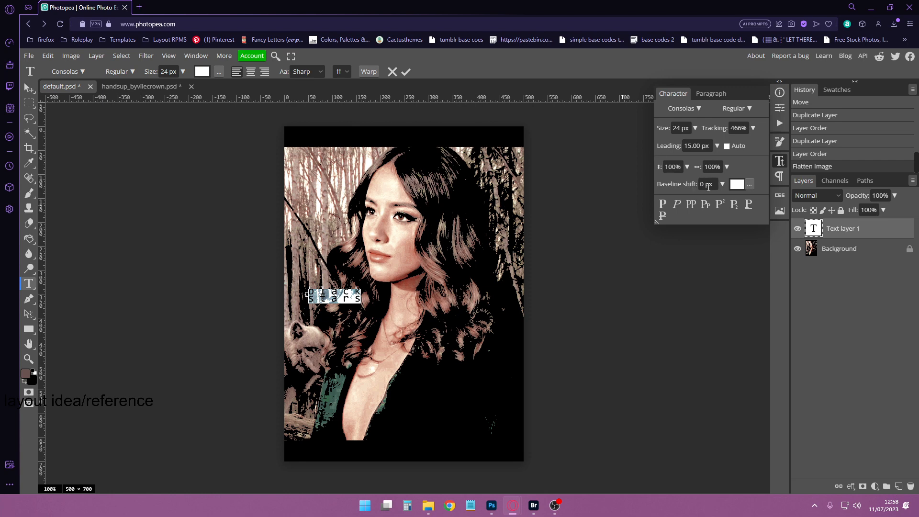
- Try the baseline shift, vertical scale and horizontal scale controls, and switch automatic leading on and off again
drag(722, 184, 691, 200)
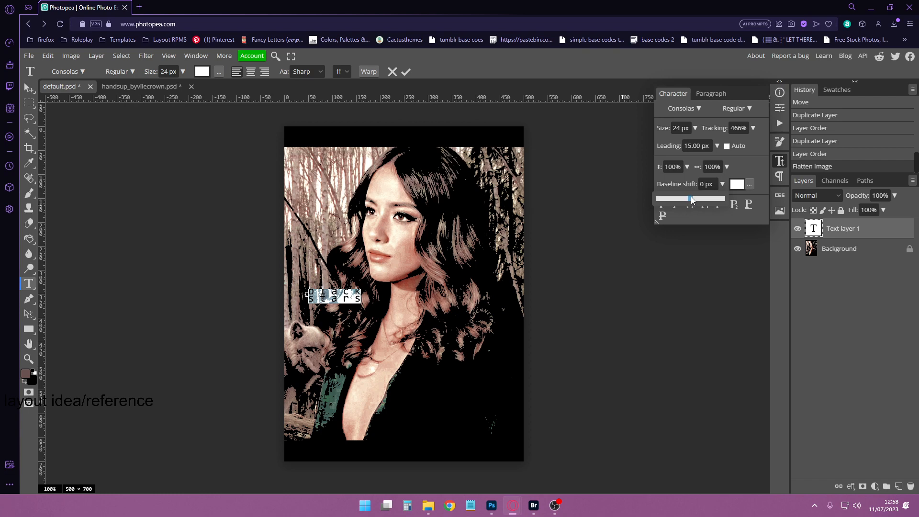
click(688, 166)
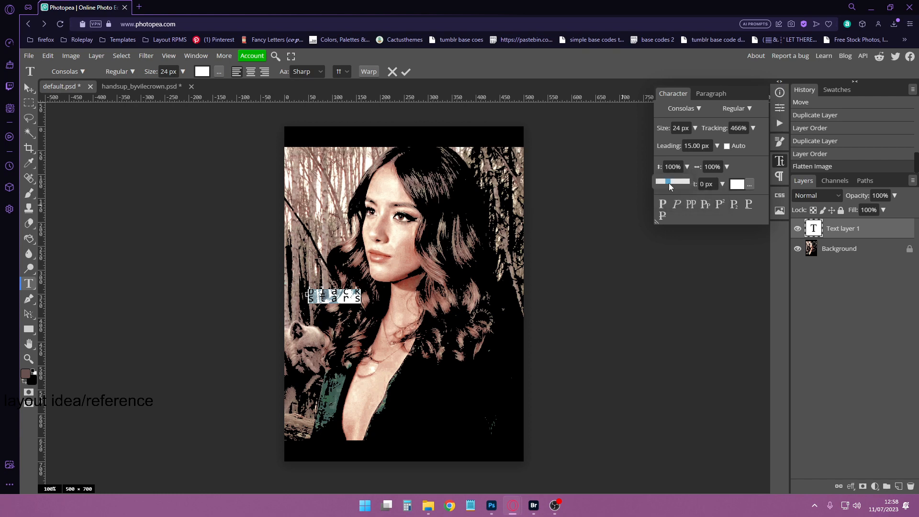
mouse_move(667, 183)
mouse_down()
mouse_move(697, 185)
mouse_move(666, 185)
mouse_up()
click(727, 166)
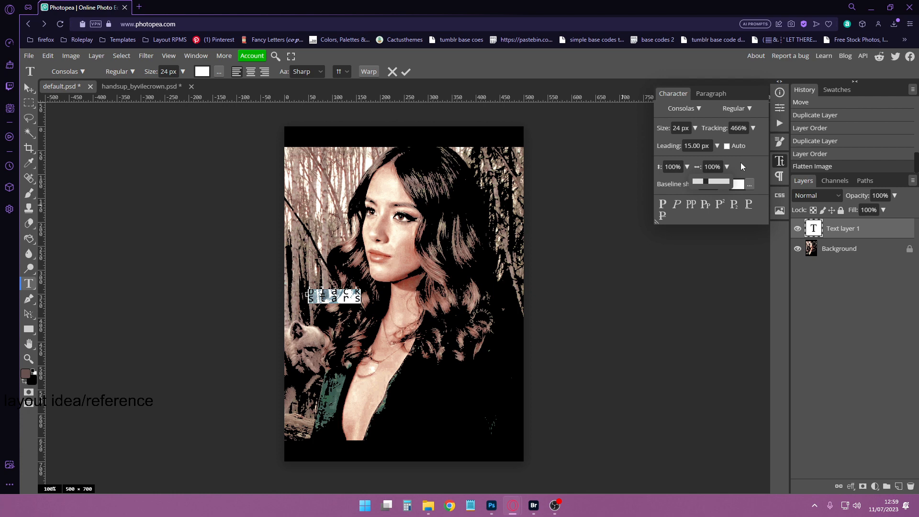
click(727, 146)
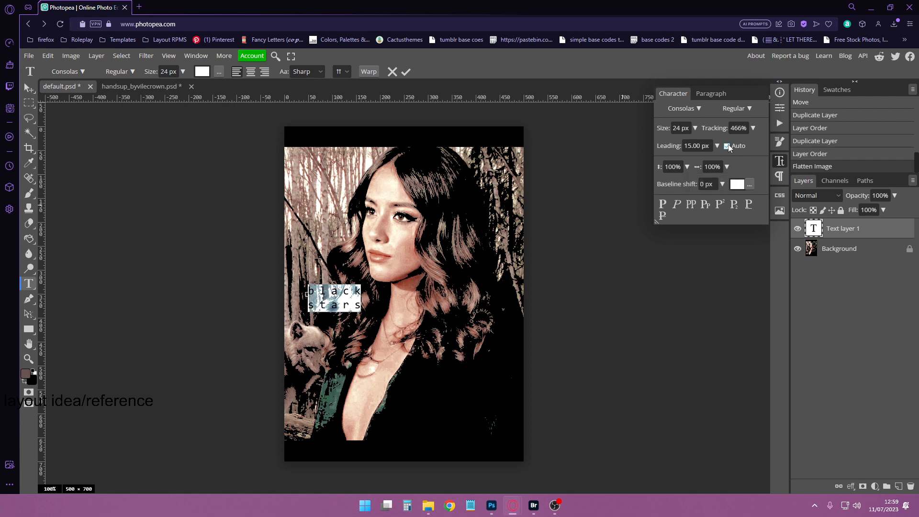
click(726, 146)
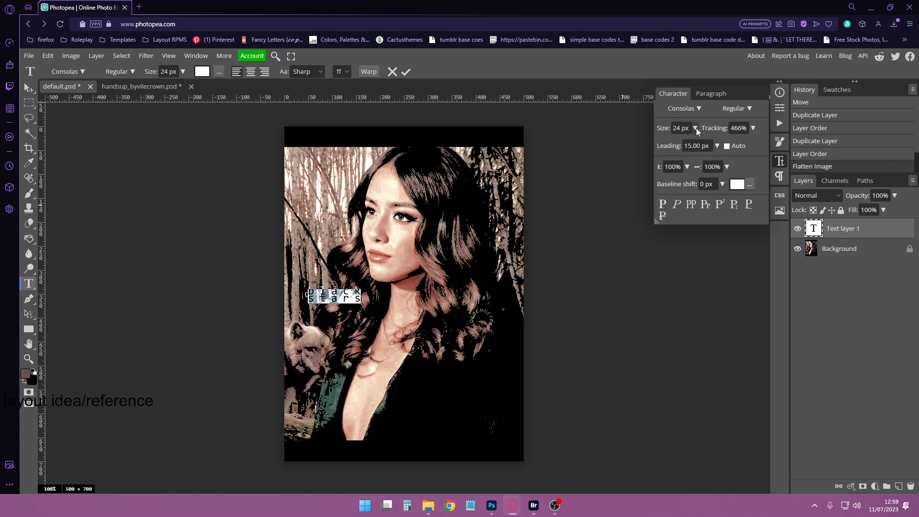
- Try the Italic font style on the two-line text and return it to Regular
click(746, 108)
click(742, 136)
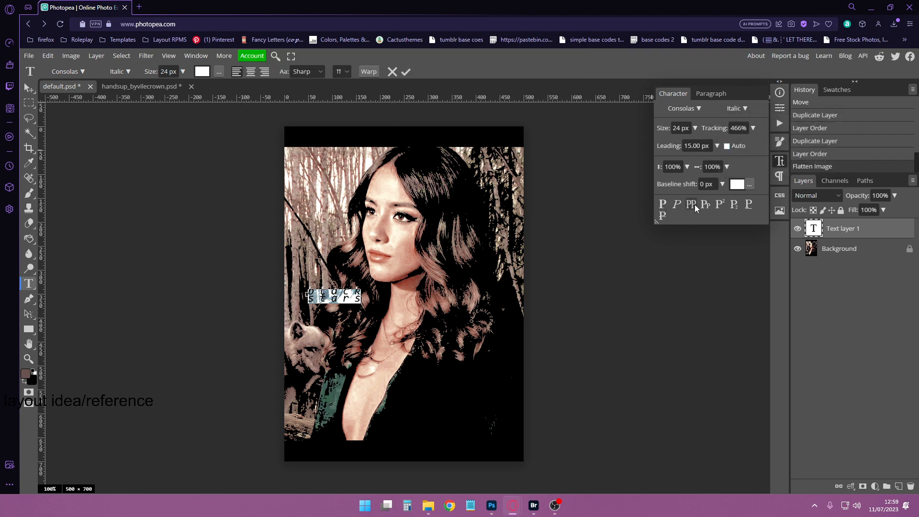
click(742, 110)
click(739, 126)
- Try faux italic on the two-line text and set it in small caps
click(678, 204)
click(705, 206)
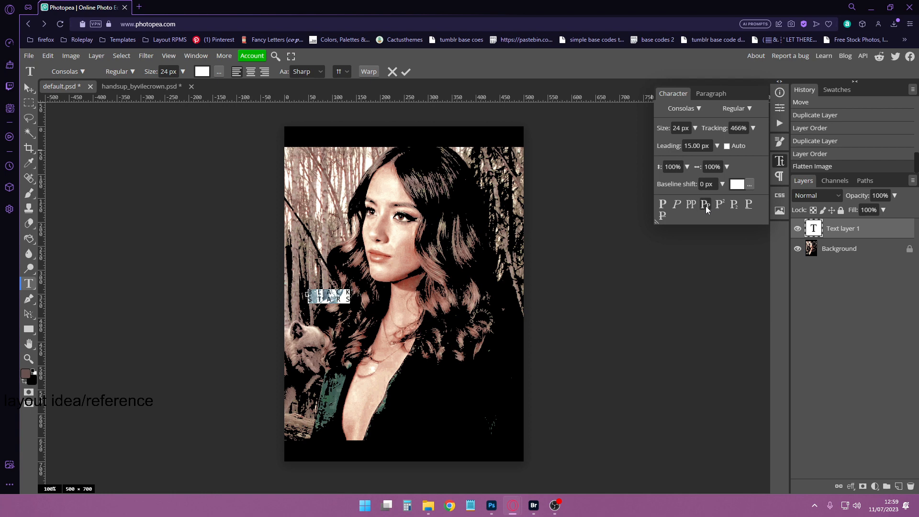
- Apply superscript to the two-line text after trying subscript and underline, and enlarge the text to 35 px
click(722, 205)
click(723, 205)
click(738, 205)
click(738, 205)
click(747, 209)
click(718, 205)
drag(694, 128, 679, 145)
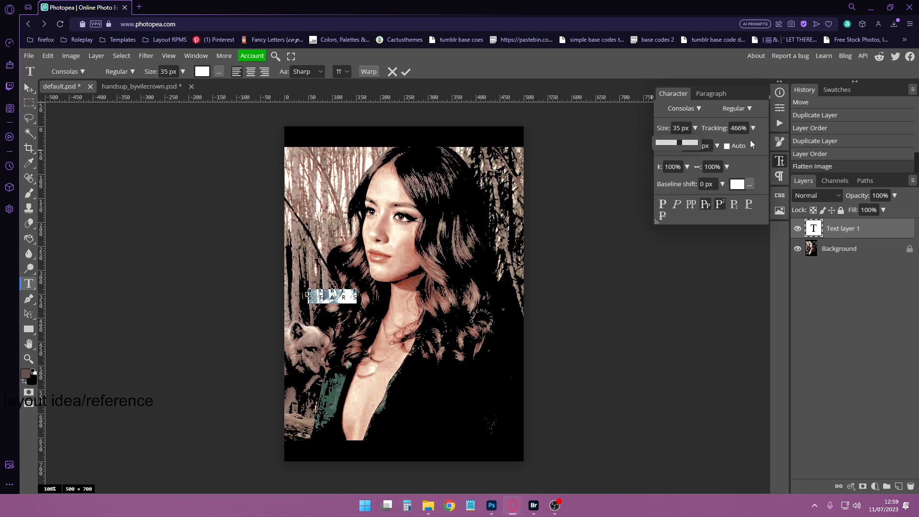
click(335, 294)
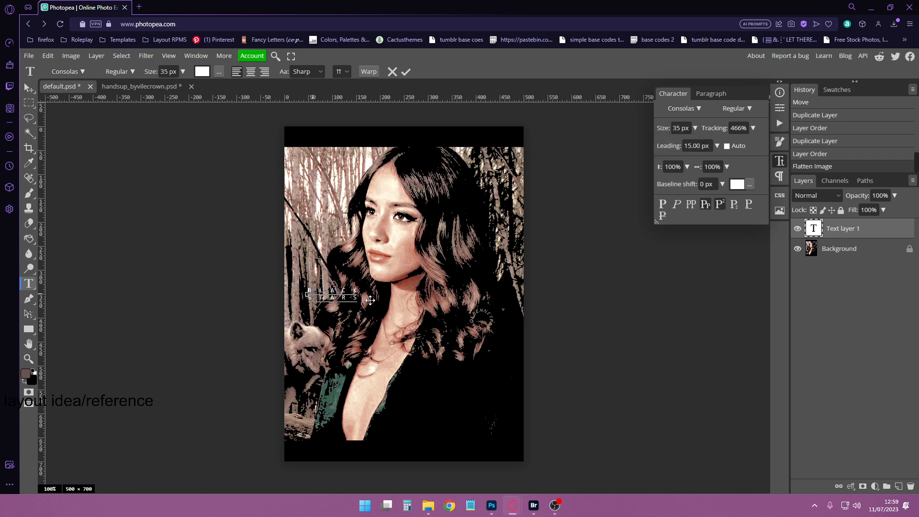
- Replace the text with "vietato" at 30 px with 54% tracking, and place it beside the woman's jaw
key(ctrl+a)
text(VIETATO)
drag(754, 128, 678, 143)
drag(324, 326, 355, 303)
click(844, 246)
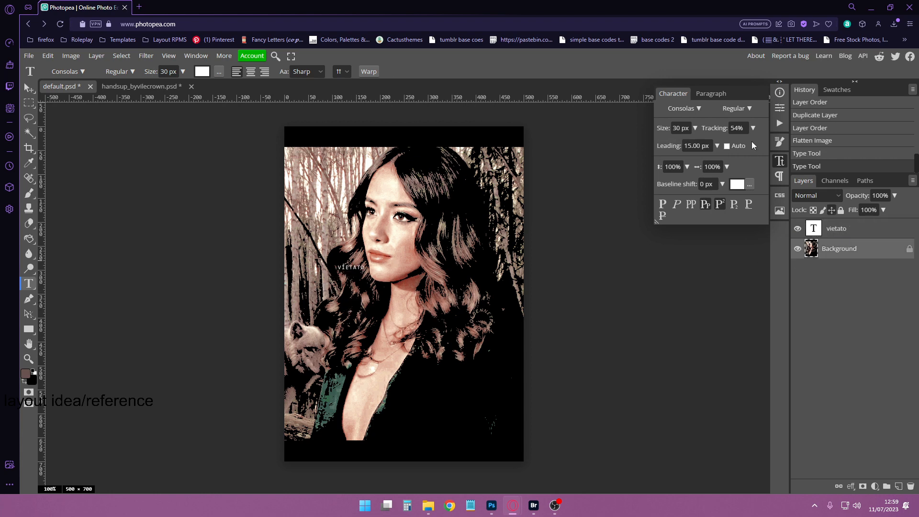
- Widen the tracking of the "vietato" text to 247% and shift it slightly down and away from the woman's face
drag(717, 145, 727, 145)
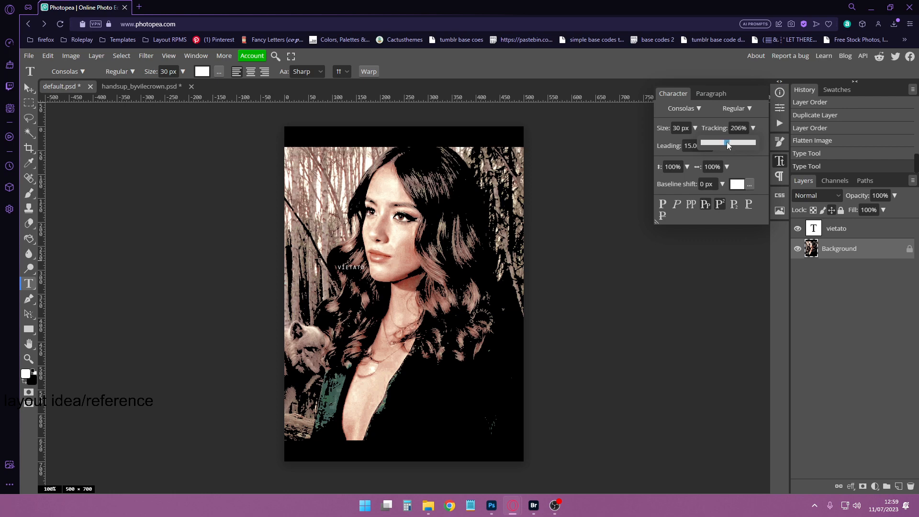
click(357, 267)
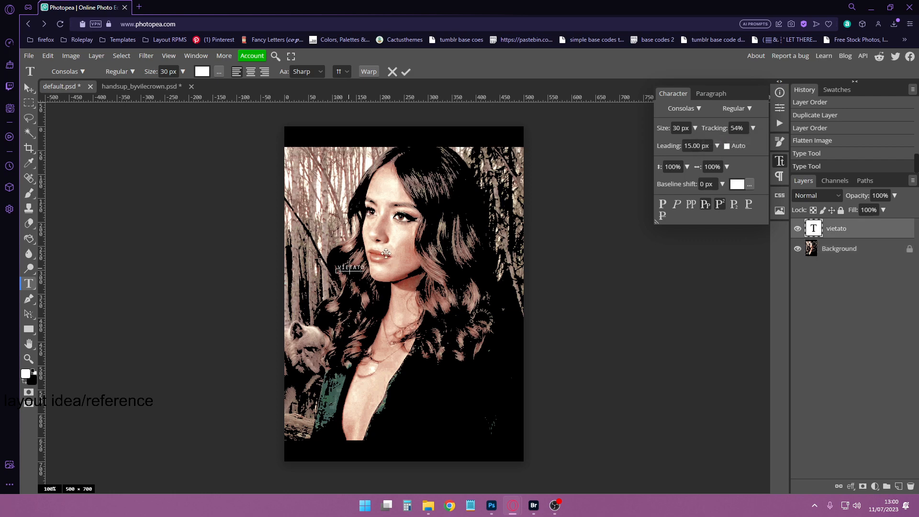
key(ctrl+a)
click(753, 128)
click(727, 143)
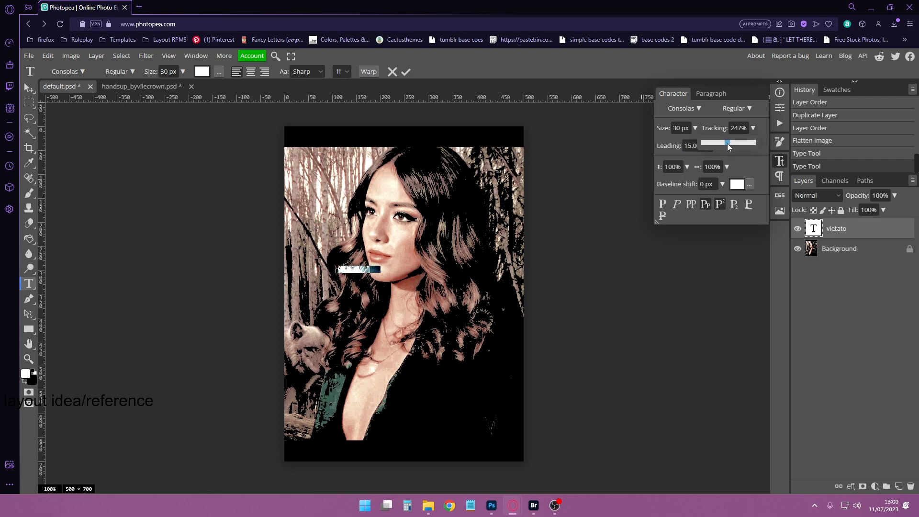
click(362, 277)
drag(361, 293, 345, 302)
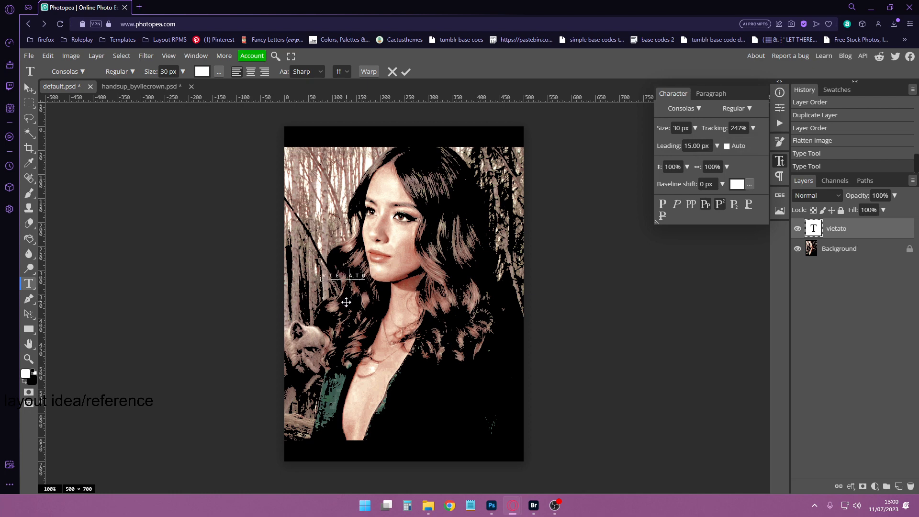
click(853, 236)
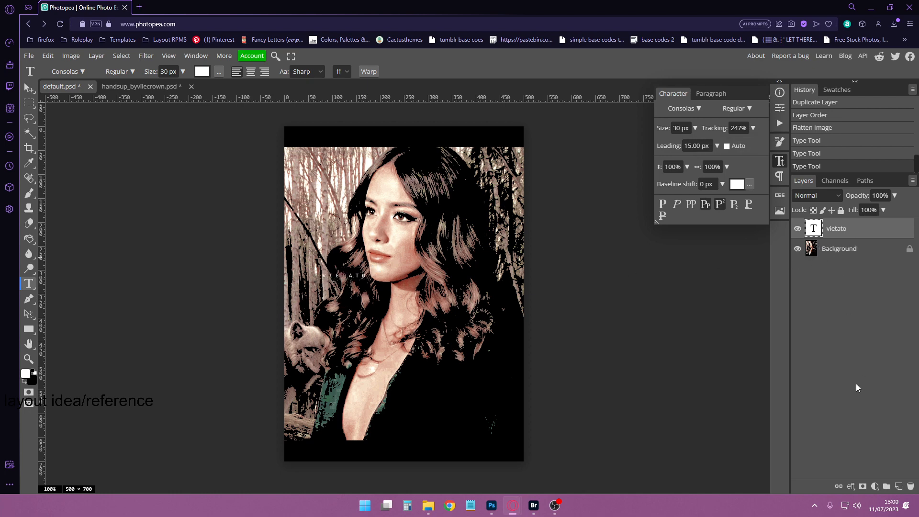
- Add an Outer Glow effect to the "vietato" text layer and change the glow colour to white
click(850, 486)
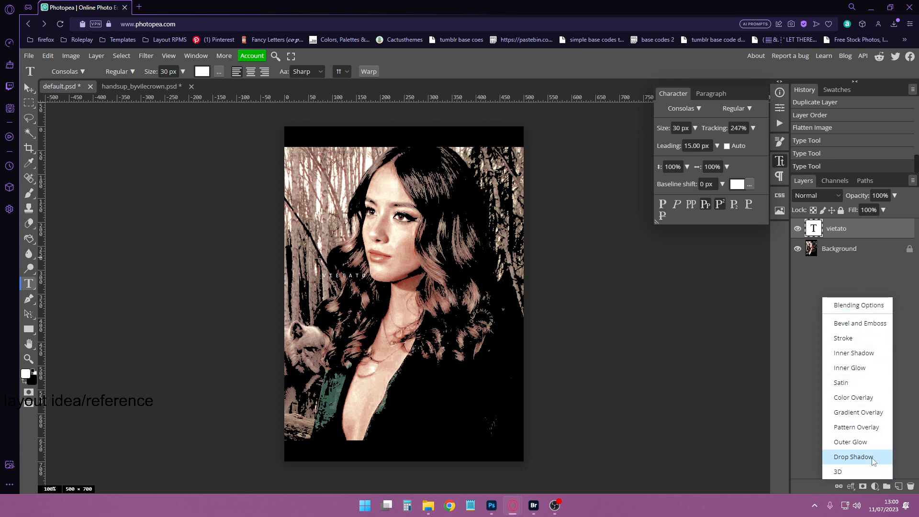
click(867, 441)
drag(353, 117, 578, 116)
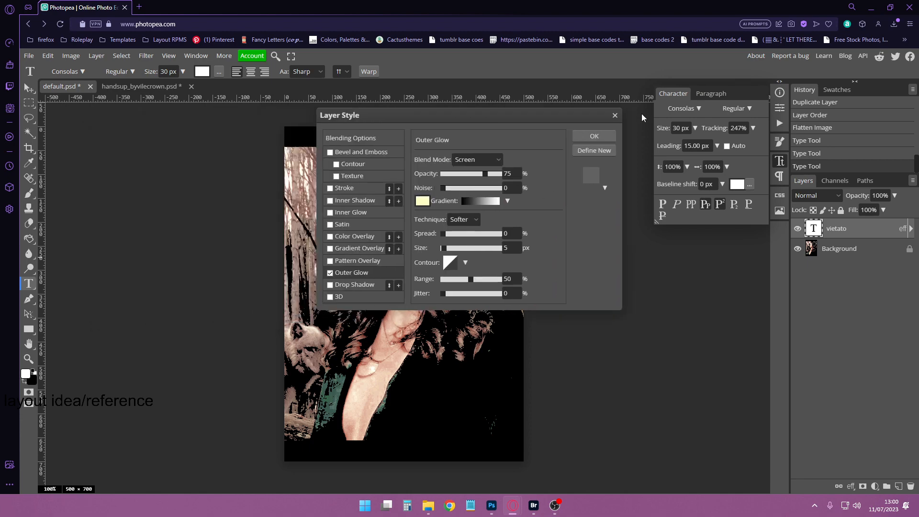
drag(641, 117, 653, 184)
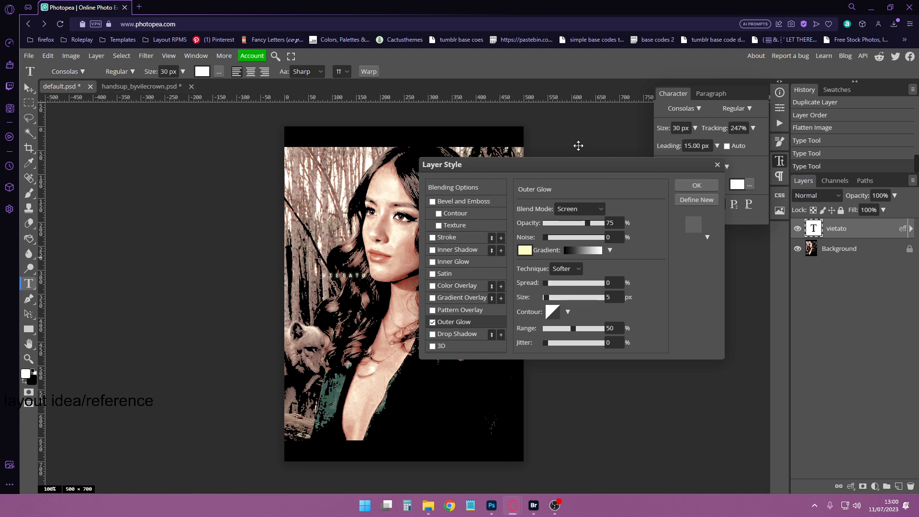
click(524, 250)
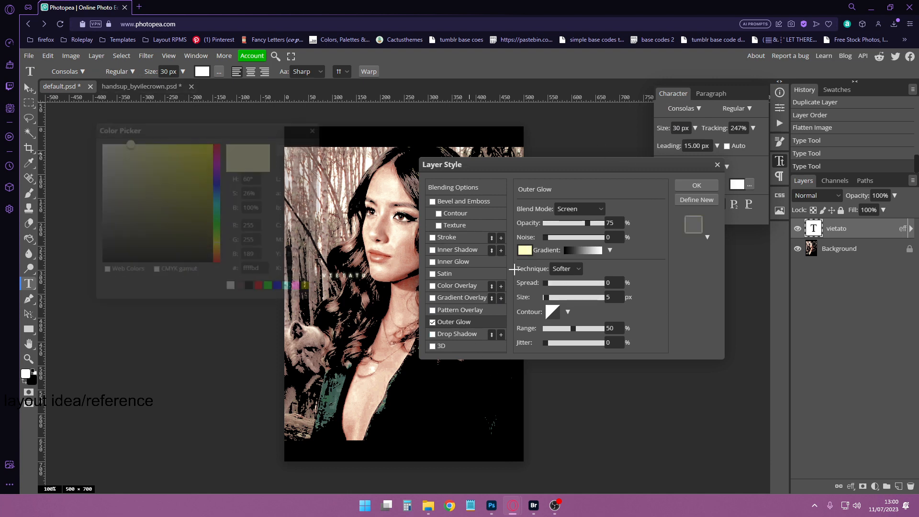
drag(143, 161, 98, 130)
click(293, 149)
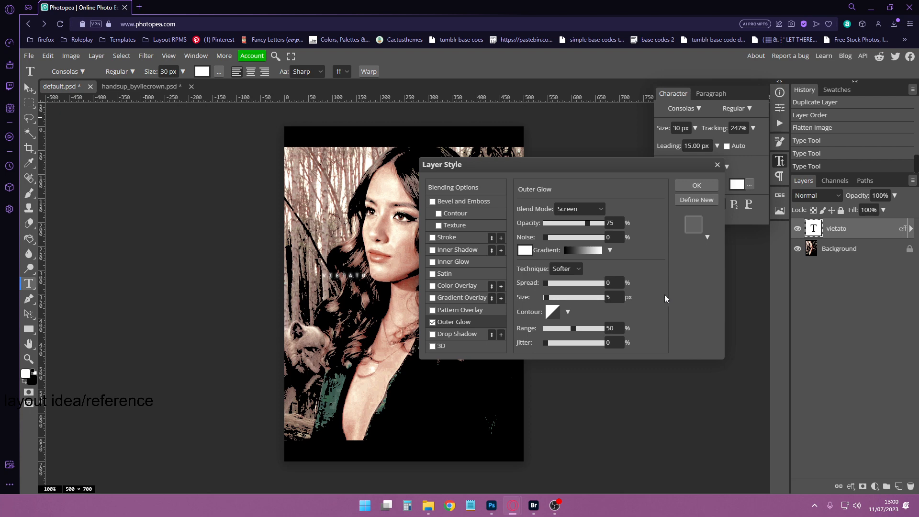
- Define the glow as a new style preset and enable a Drop Shadow on the "vietato" text
click(696, 200)
click(432, 334)
click(454, 334)
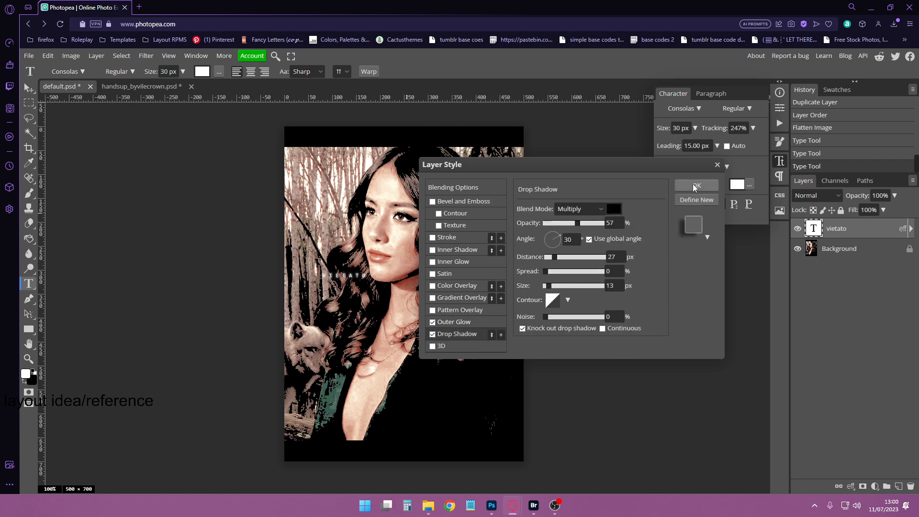
- Try the Stroke, Inner Shadow and Color Overlay effects on the text and switch each one off again
click(432, 238)
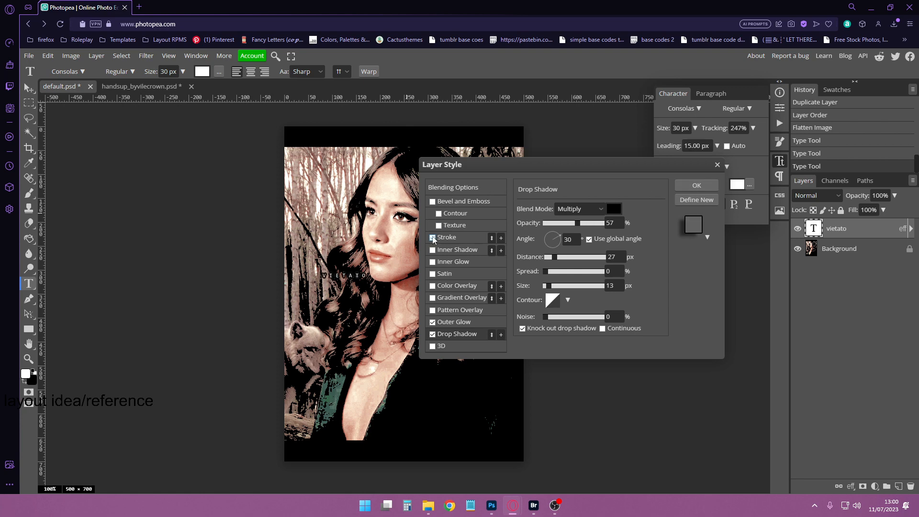
click(432, 238)
click(432, 250)
click(432, 251)
click(432, 286)
click(432, 286)
- Look through the style preset options for loading and exporting .ASL files, and apply the layer style to the text
click(707, 237)
click(833, 252)
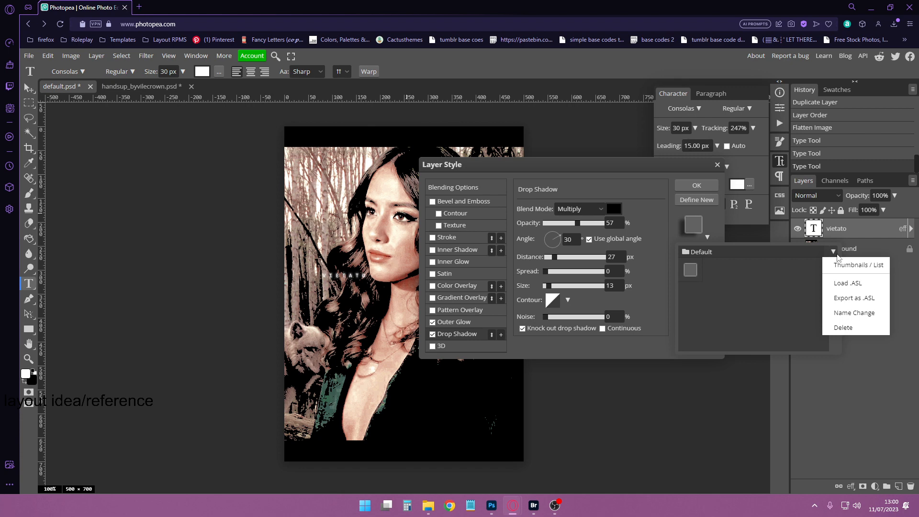
click(836, 254)
click(687, 173)
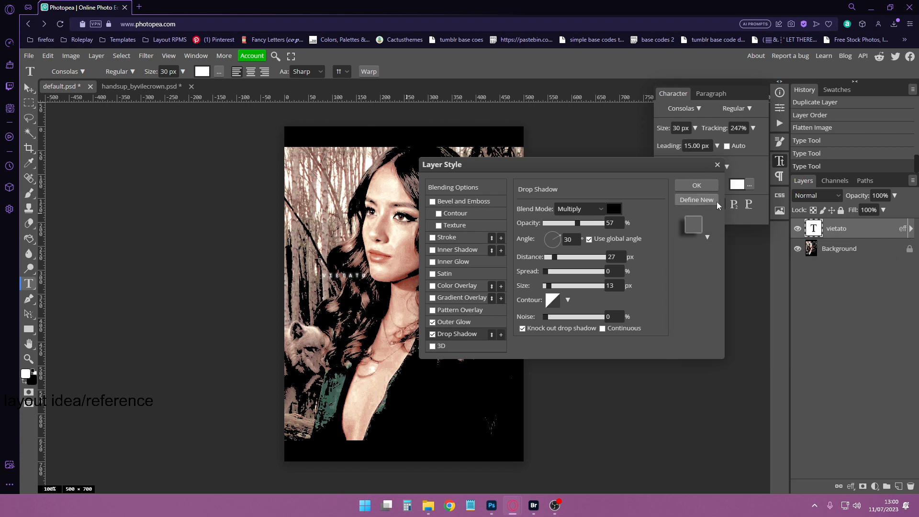
click(696, 185)
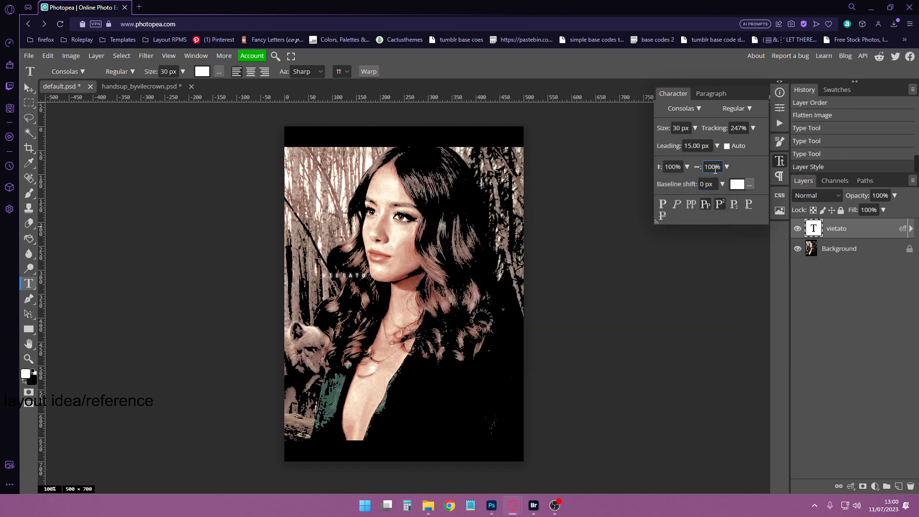